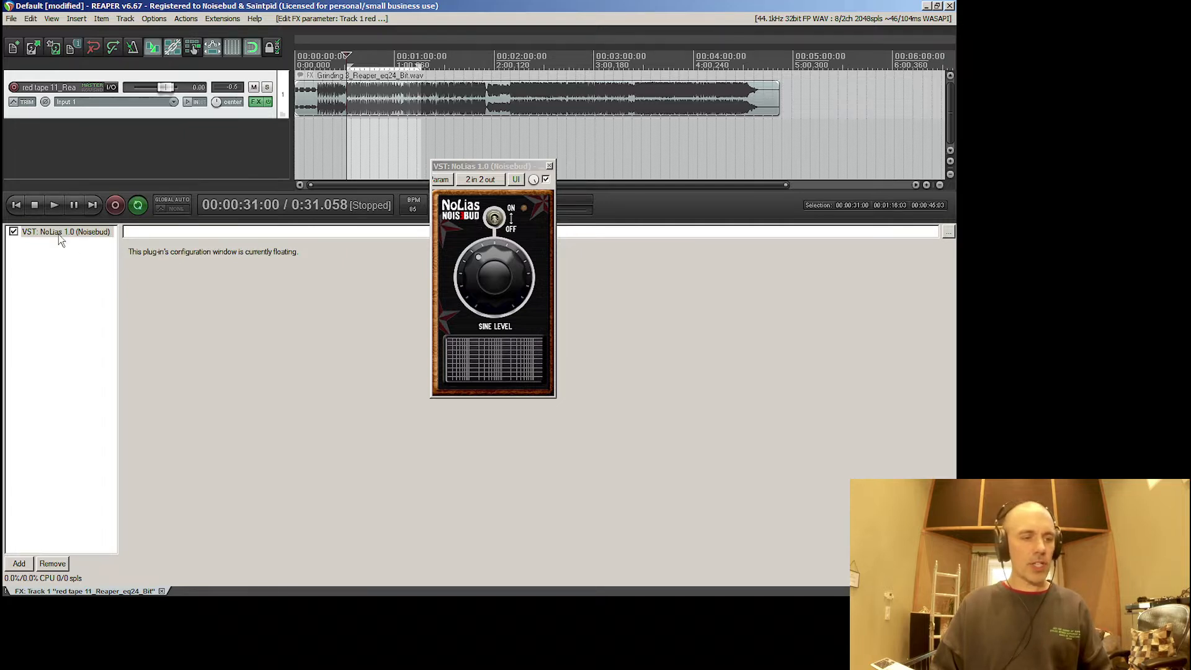
- Switch on NoLias and play the selected section from 00:00:31:00 to hear its sine sweep, then stop playback
{"action": "left_click", "coordinate": [498, 221]}
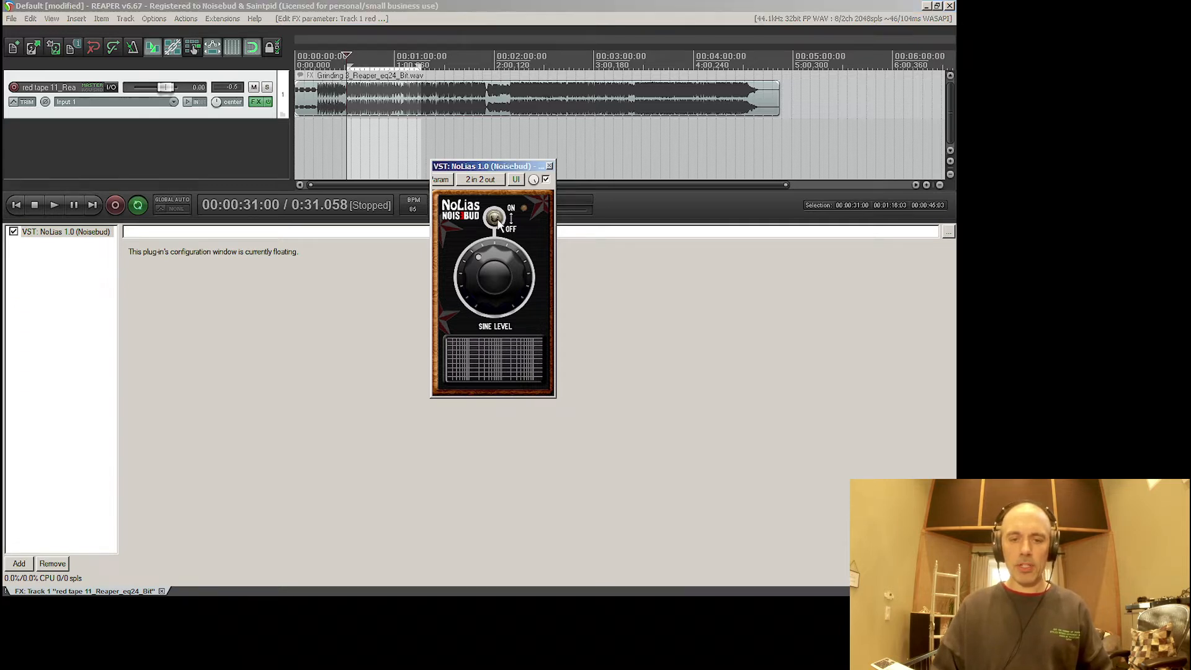
{"action": "left_click", "coordinate": [350, 145]}
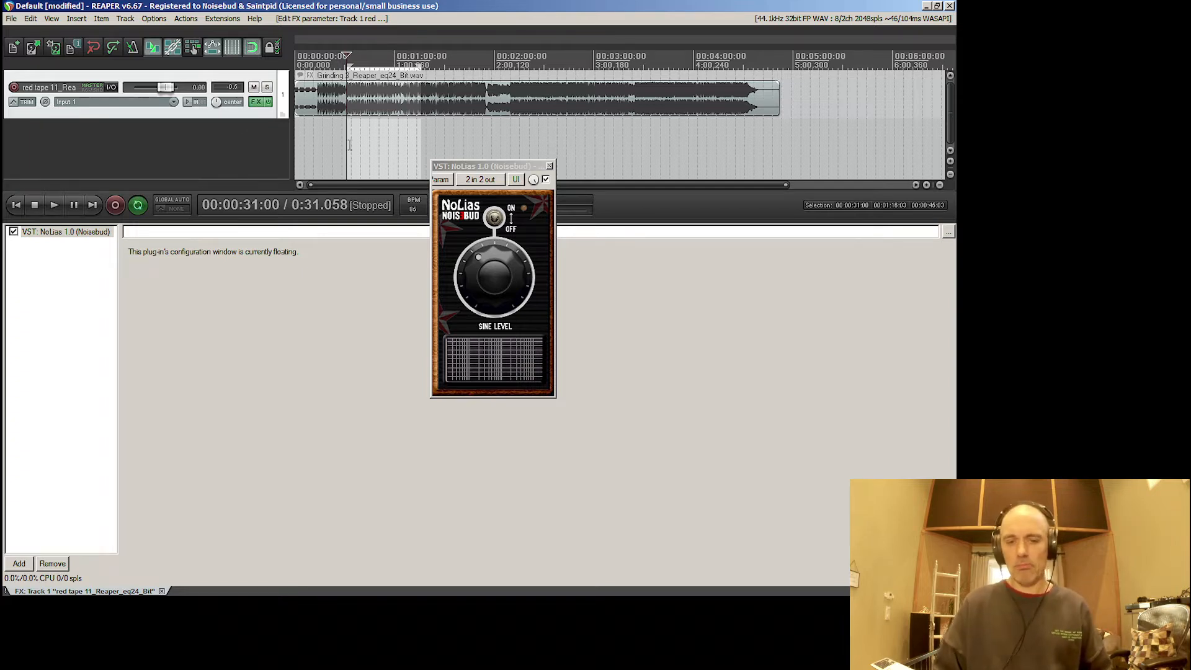
{"action": "left_click", "coordinate": [493, 271]}
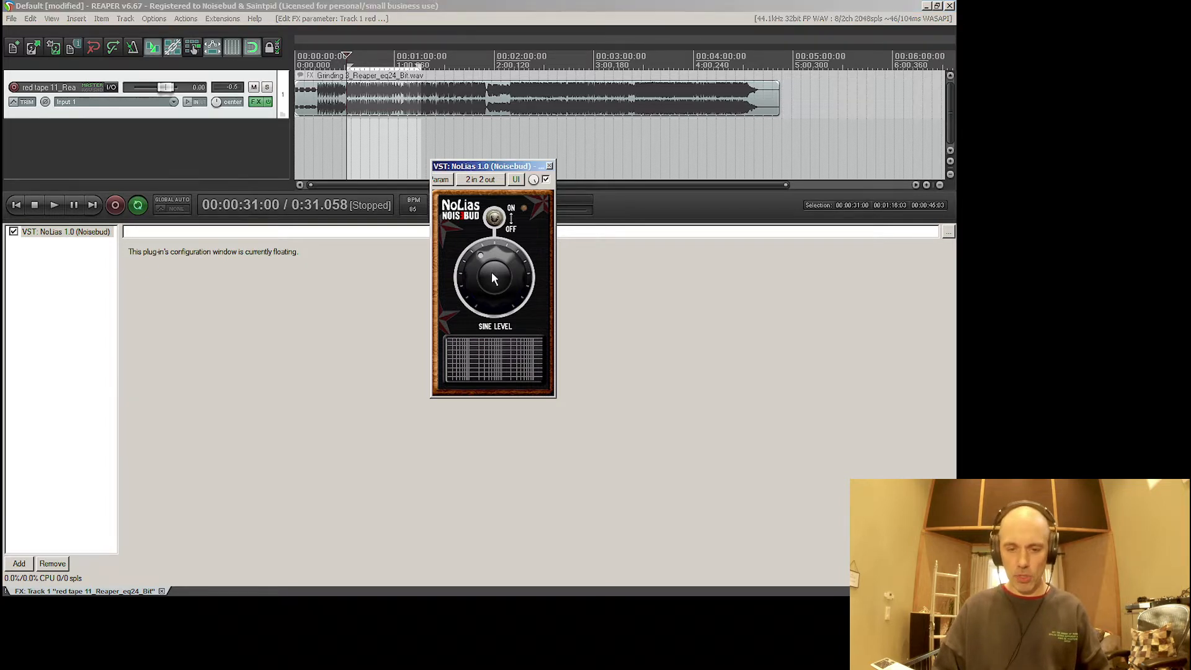
{"action": "left_click", "coordinate": [345, 141]}
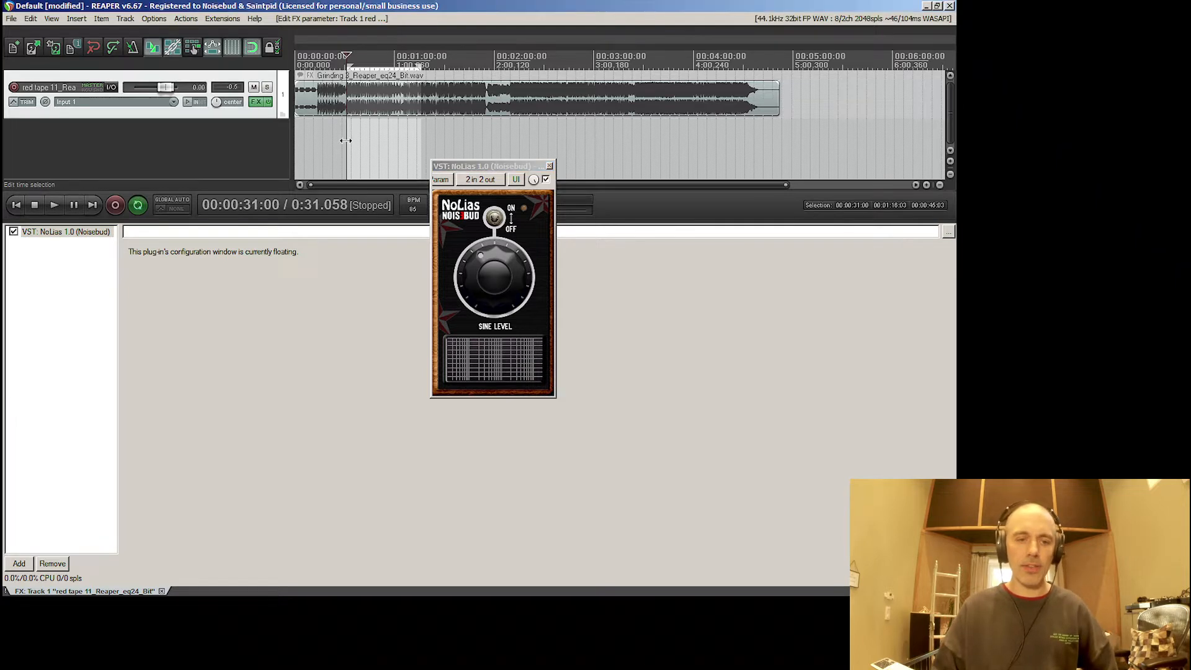
{"action": "left_click", "coordinate": [490, 269]}
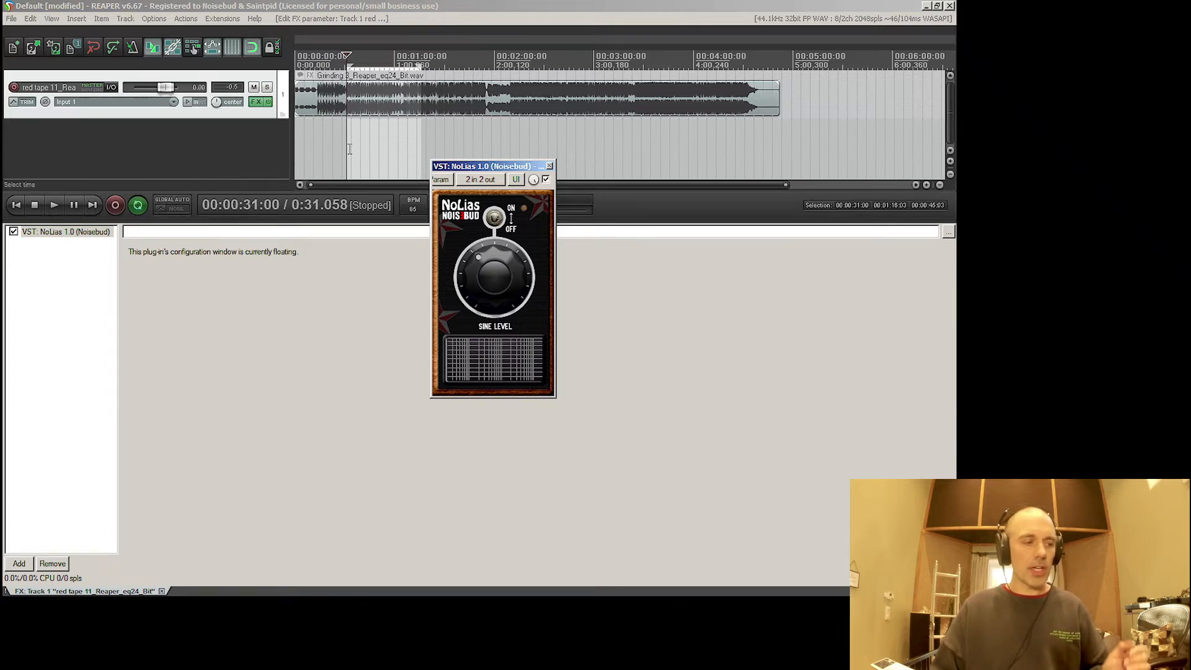
{"action": "key", "text": "space"}
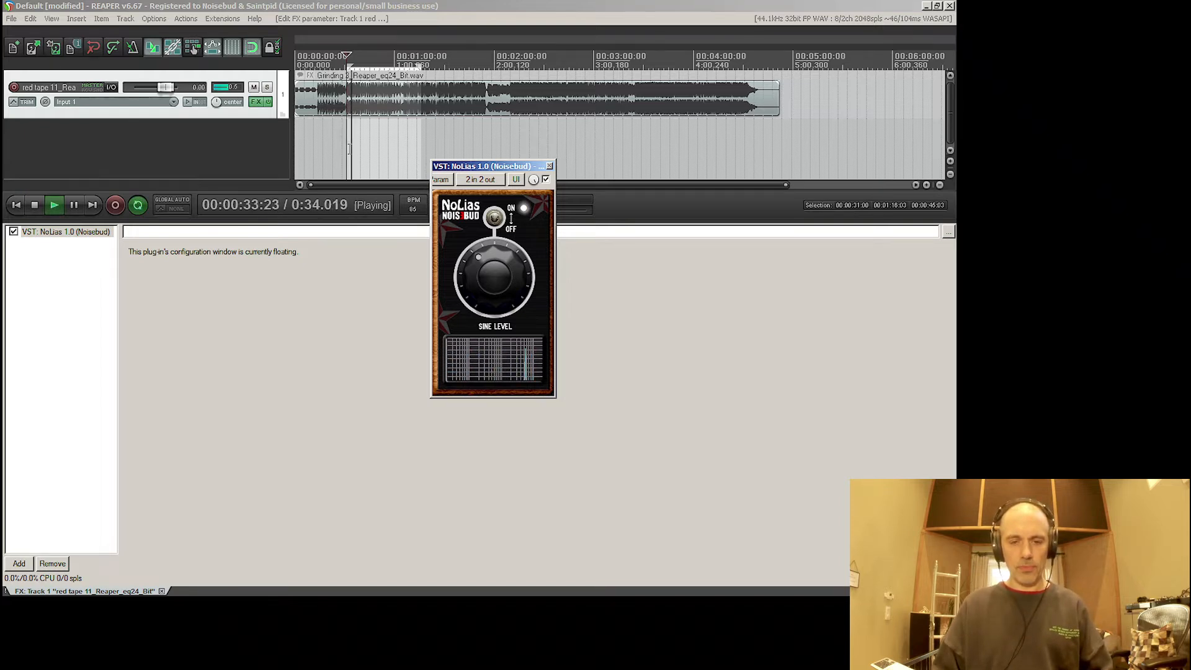
{"action": "key", "text": "space"}
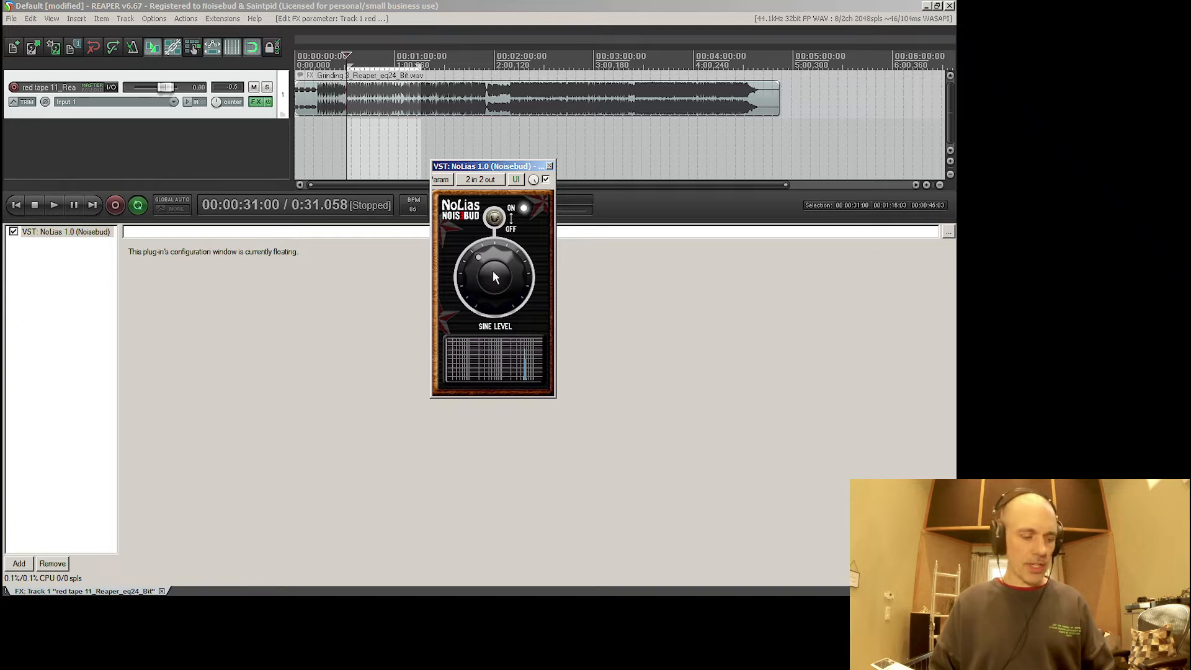
- Turn the NoLias sine level down slightly
{"action": "left_click_drag", "start_coordinate": [493, 271], "coordinate": [492, 272]}
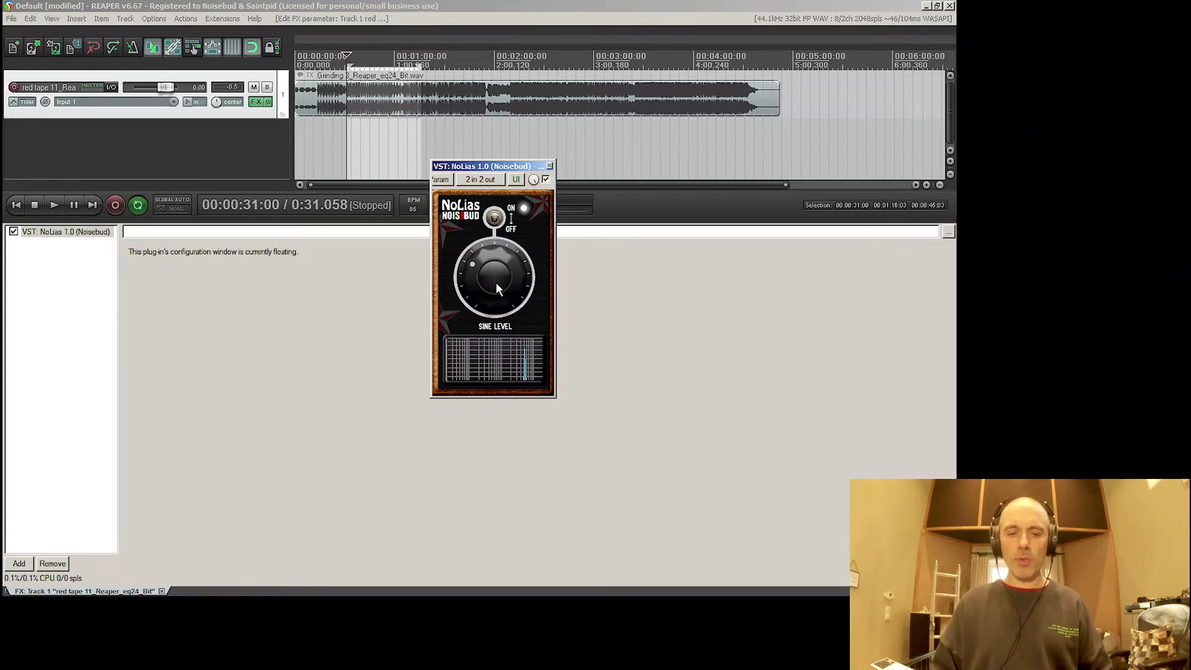
{"action": "left_click_drag", "start_coordinate": [496, 277], "coordinate": [496, 259]}
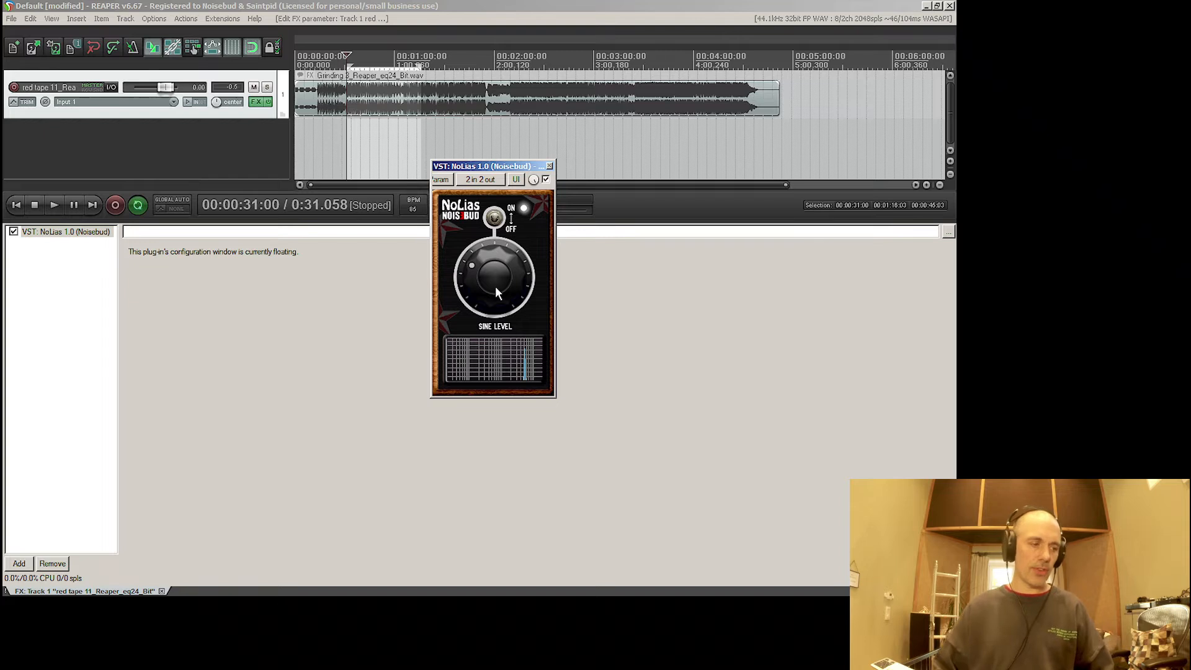
{"action": "left_click_drag", "start_coordinate": [517, 275], "coordinate": [502, 301]}
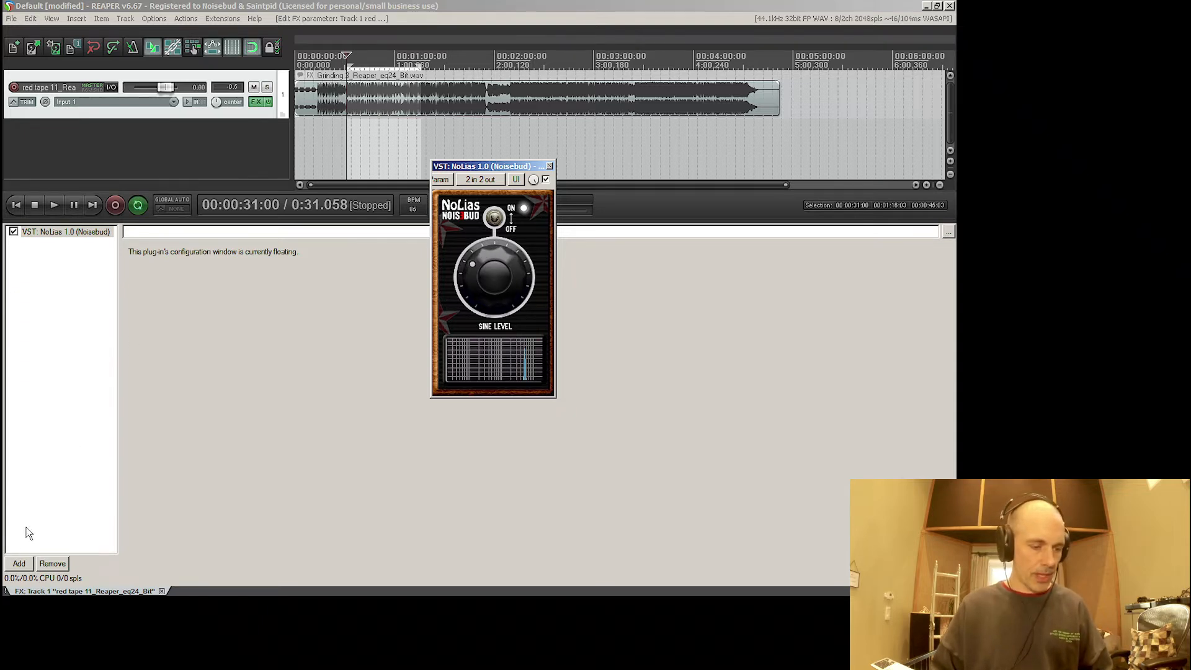
- Add the JS: Distortion (Fuzz) effect after NoLias in the track's FX chain
{"action": "left_click", "coordinate": [19, 563]}
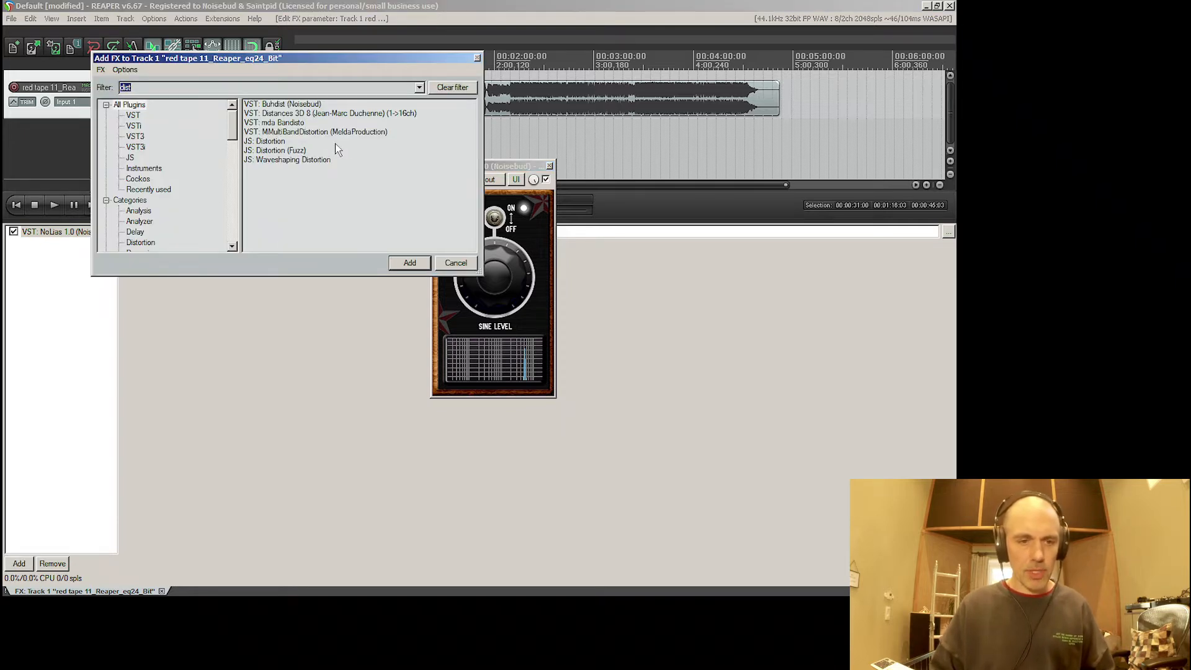
{"action": "left_click", "coordinate": [297, 151]}
{"action": "left_click", "coordinate": [410, 263]}
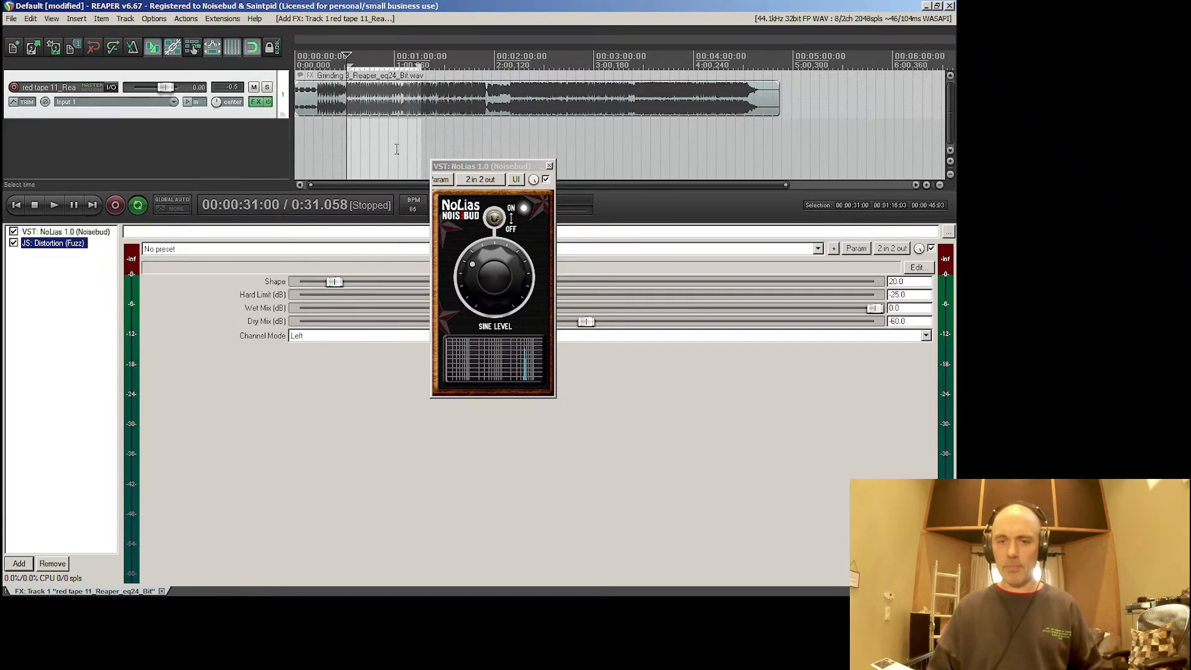
- Switch off NoLias and briefly play the selected music section through the fuzz distortion
{"action": "left_click", "coordinate": [490, 225]}
{"action": "left_click", "coordinate": [349, 141]}
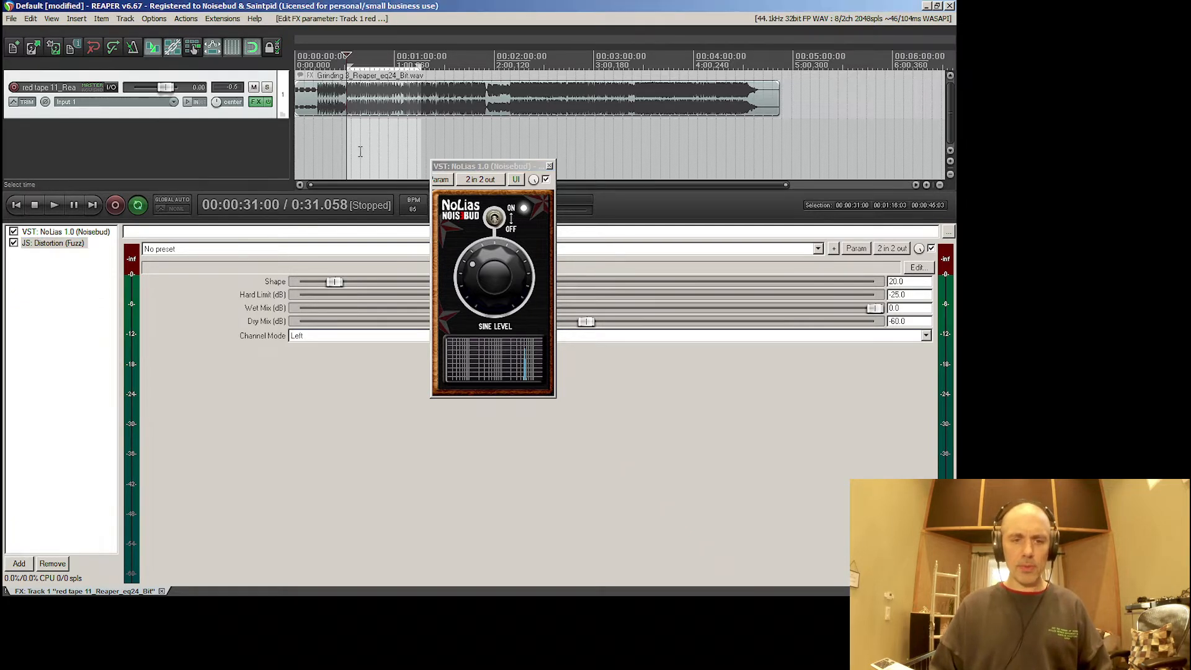
{"action": "key", "text": "space"}
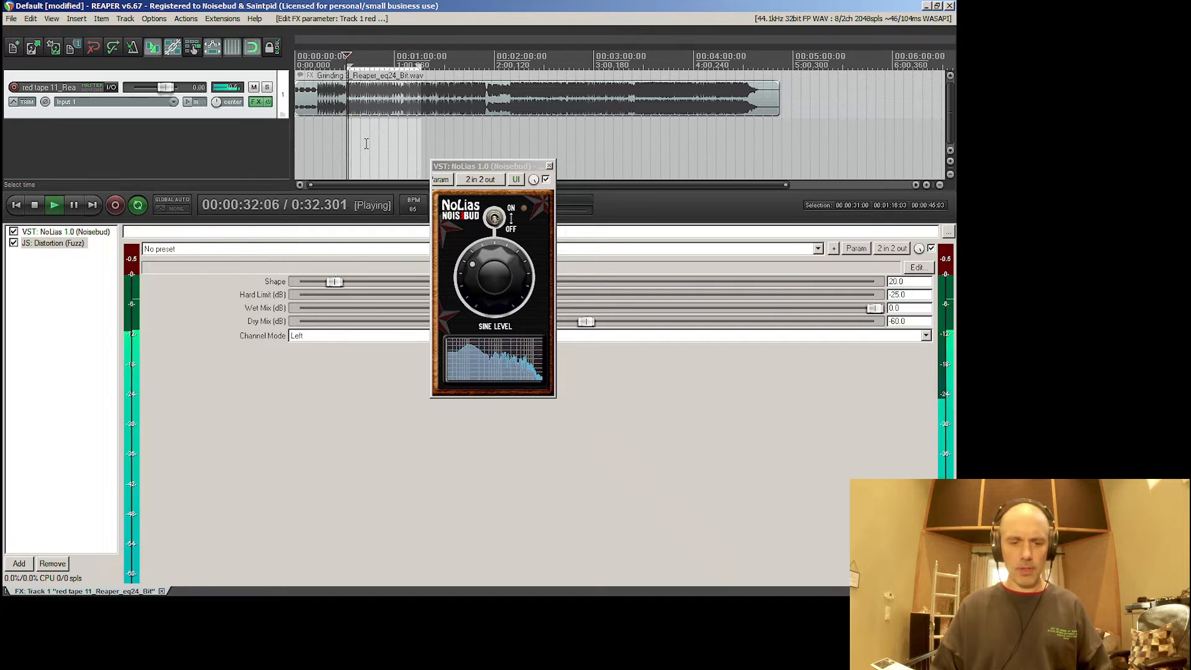
{"action": "key", "text": "space"}
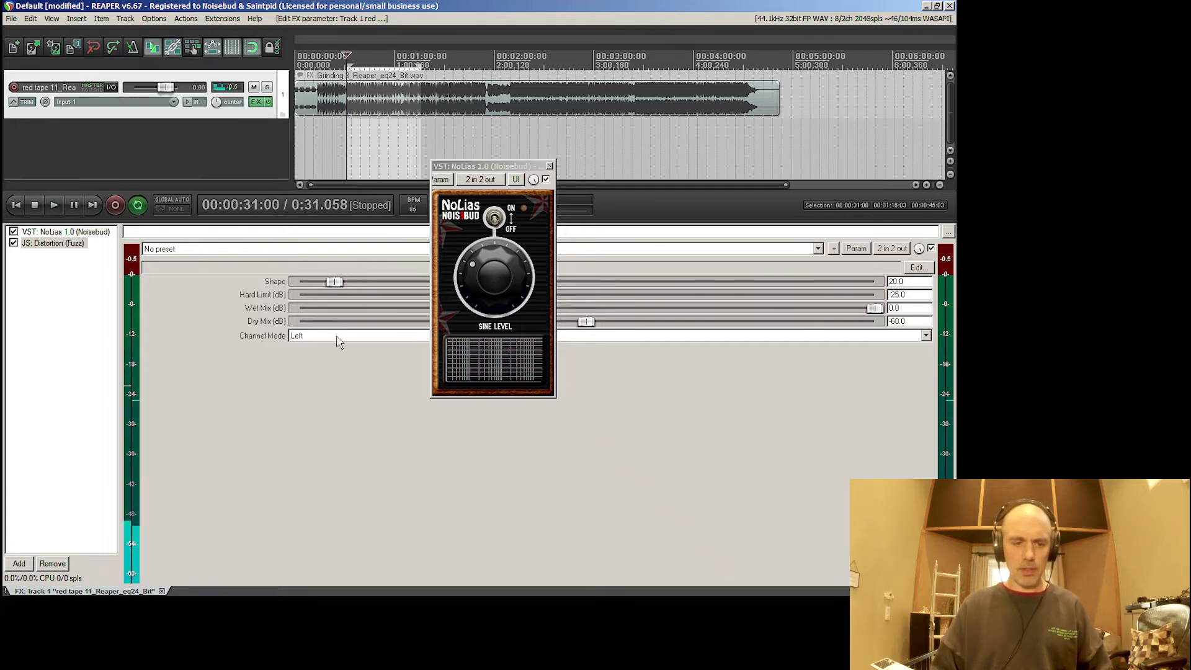
- Set the fuzz distortion's channel mode to Stereo and play the music section through it
{"action": "left_click", "coordinate": [336, 337]}
{"action": "left_click", "coordinate": [310, 366]}
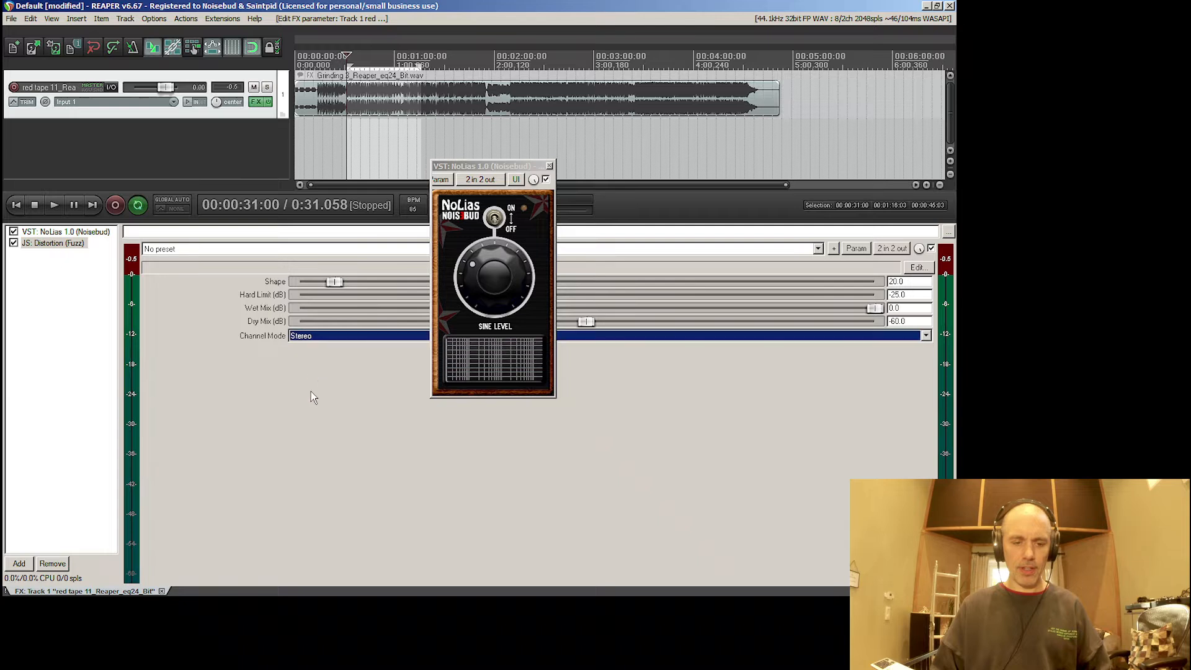
{"action": "key", "text": "space"}
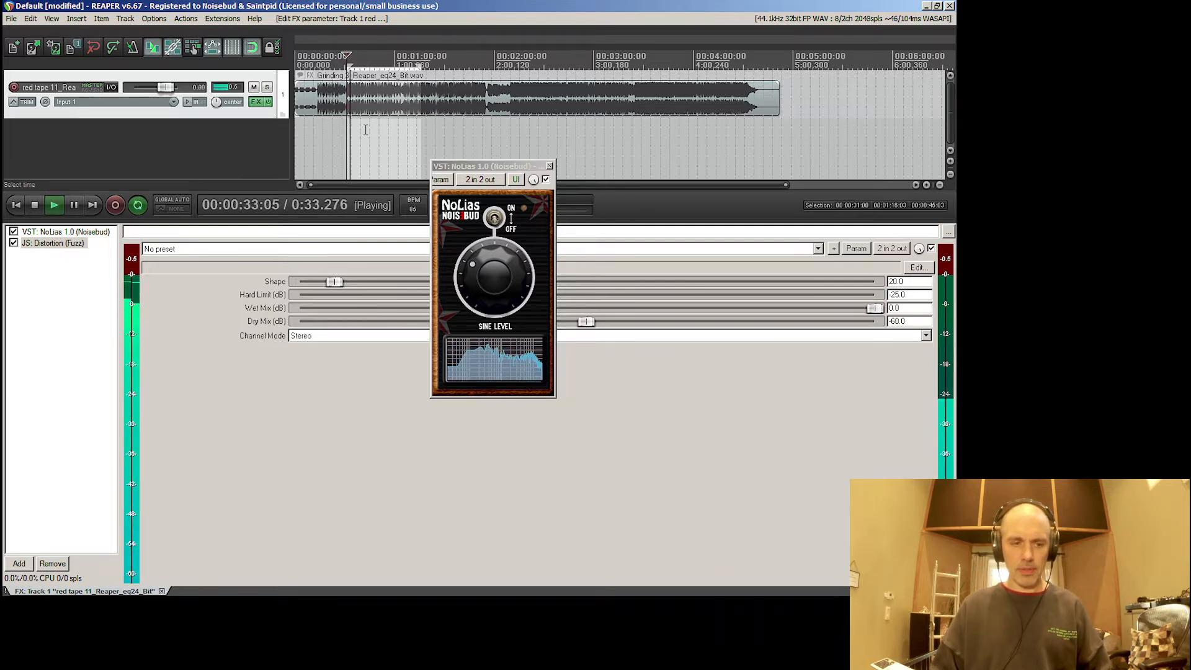
{"action": "key", "text": "space"}
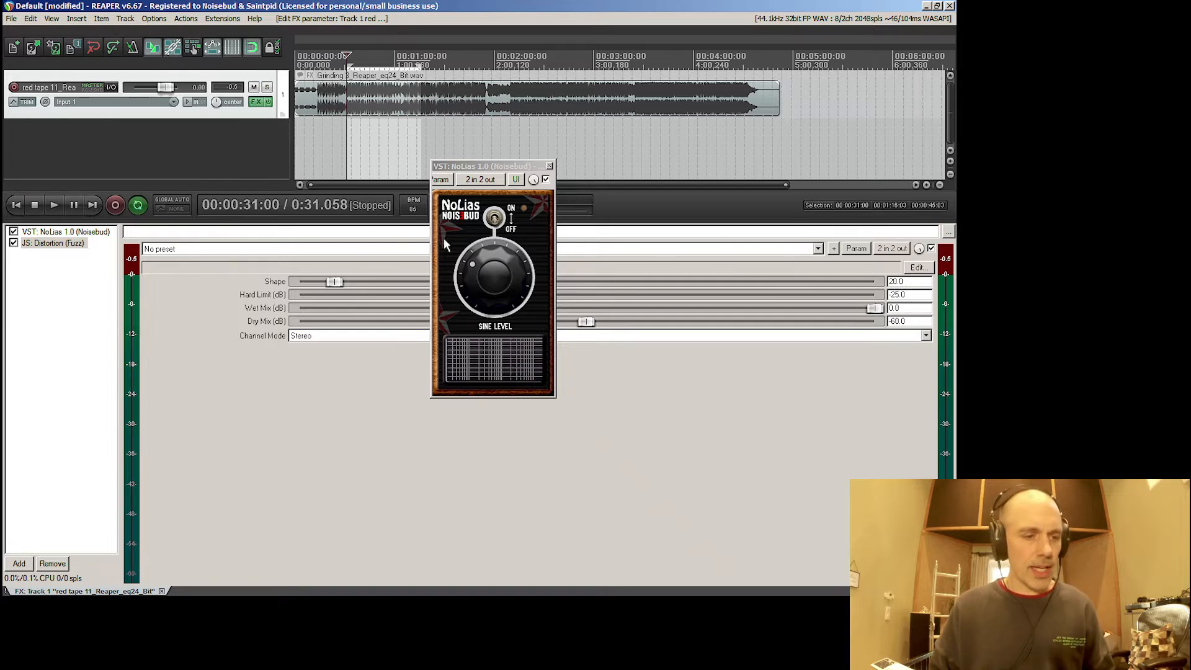
- Switch NoLias back on and play its sine sweep through the fuzz distortion to listen for aliasing
{"action": "left_click", "coordinate": [495, 222]}
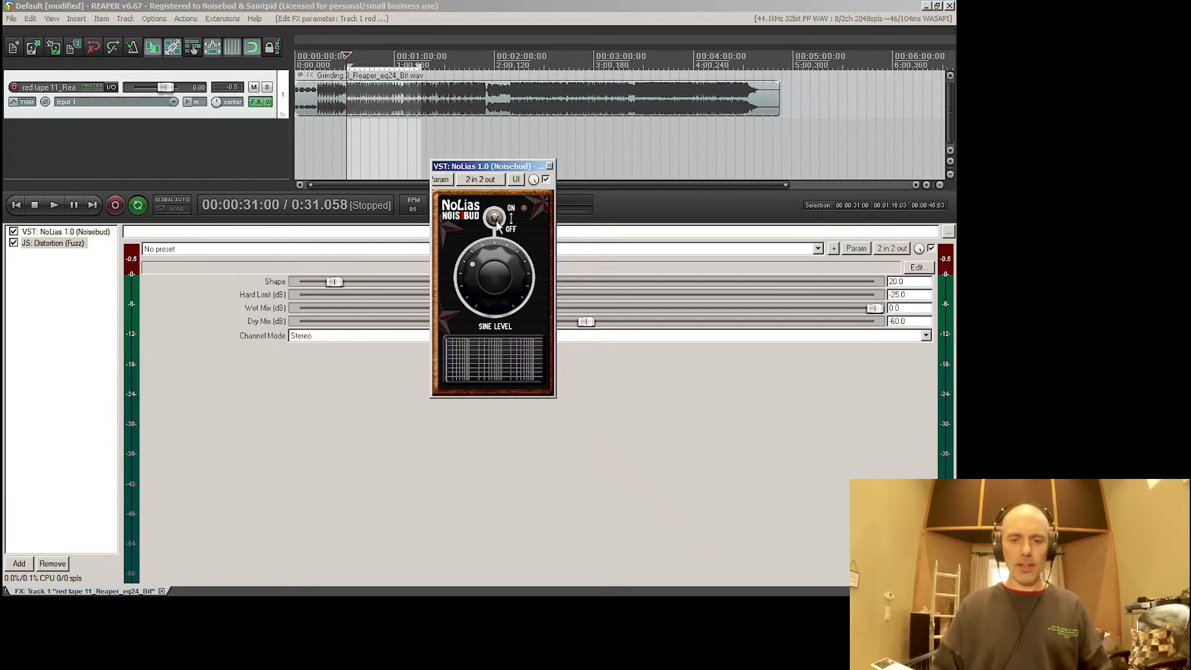
{"action": "left_click", "coordinate": [351, 149]}
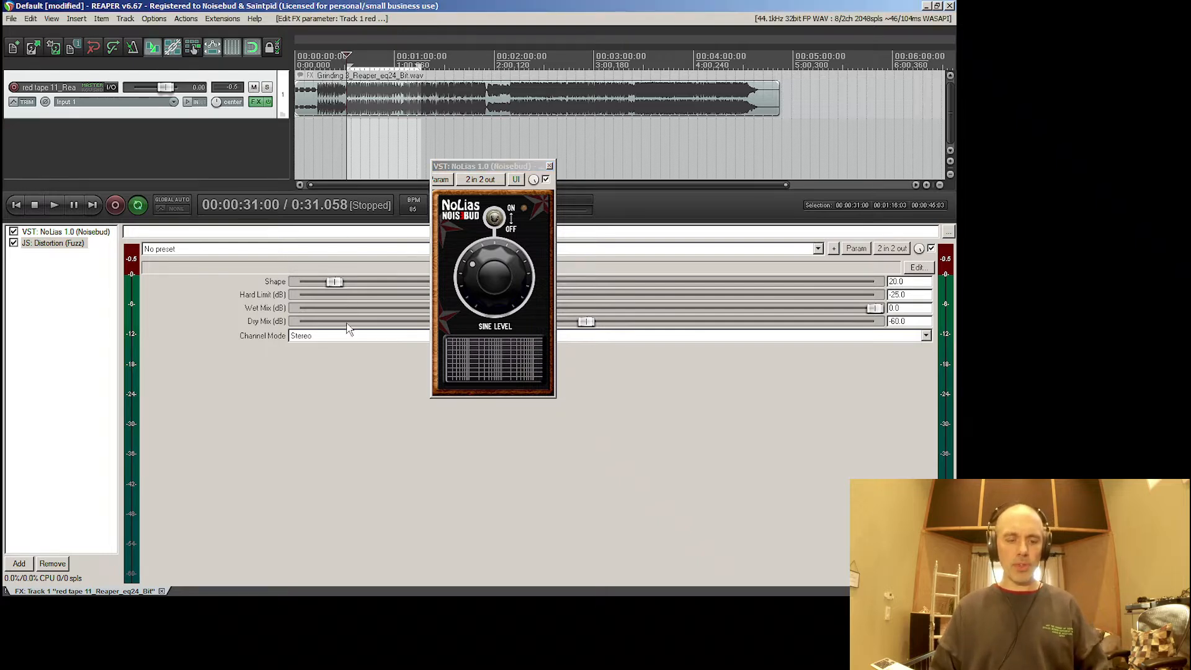
{"action": "key", "text": "space"}
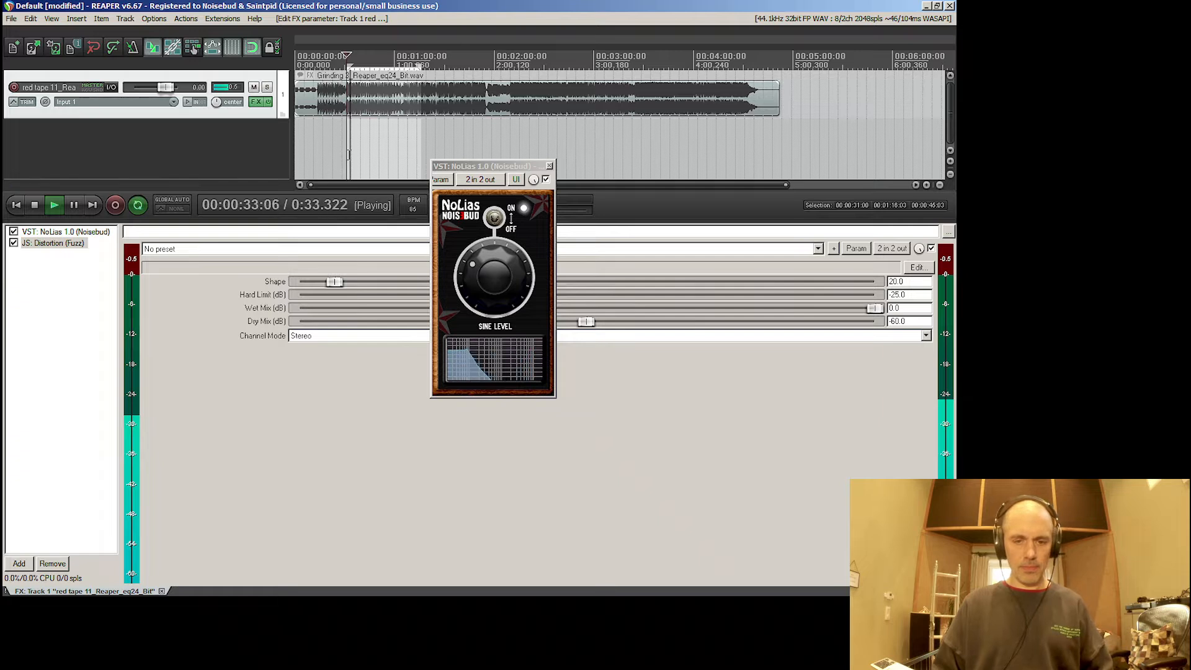
{"action": "key", "text": "space"}
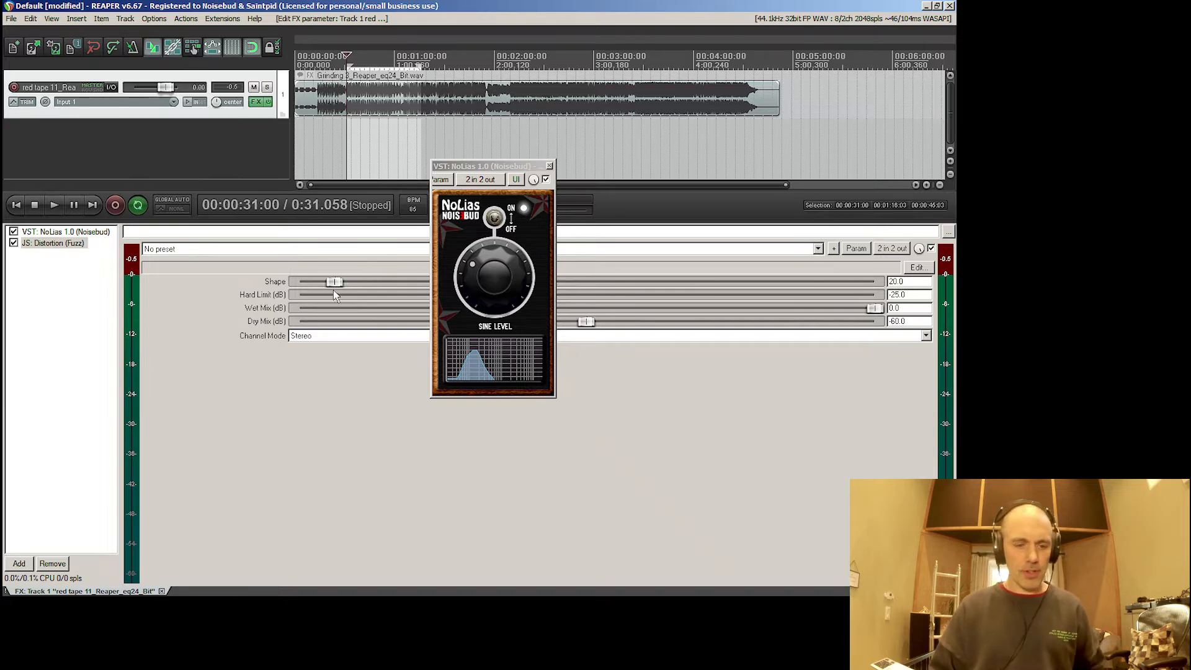
- Move the NoLias window off the distortion sliders and set the fuzz's Shape to 4.0 and Hard Limit to -10.0 dB
{"action": "left_click", "coordinate": [490, 167]}
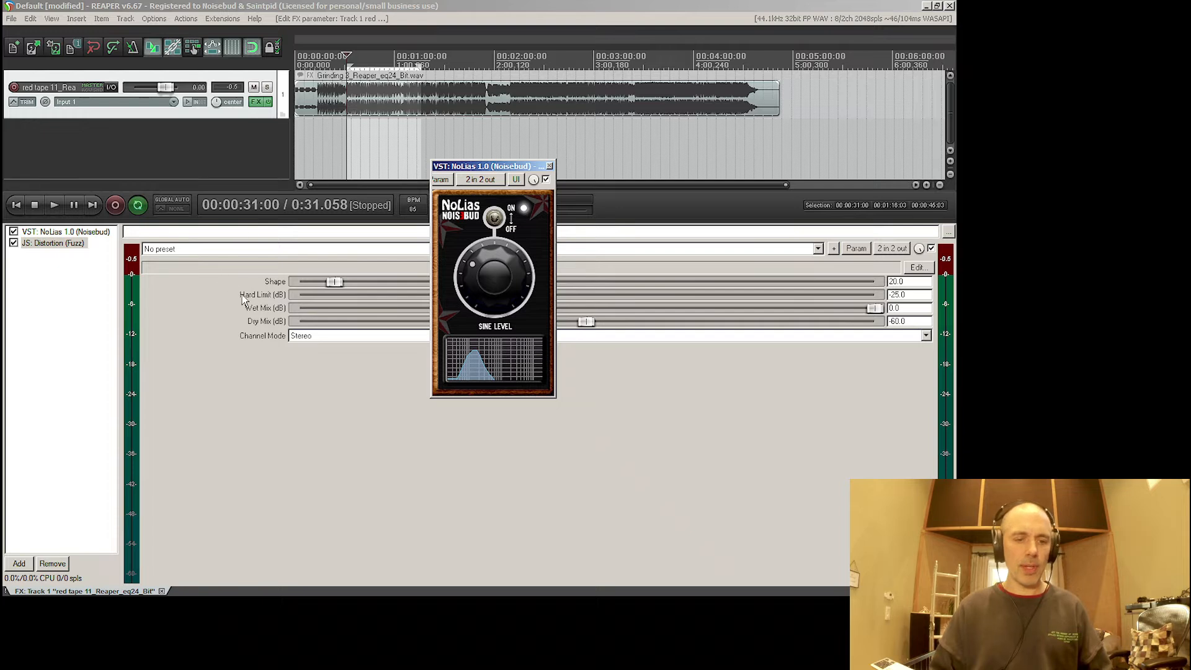
{"action": "left_click_drag", "start_coordinate": [222, 309], "coordinate": [226, 310]}
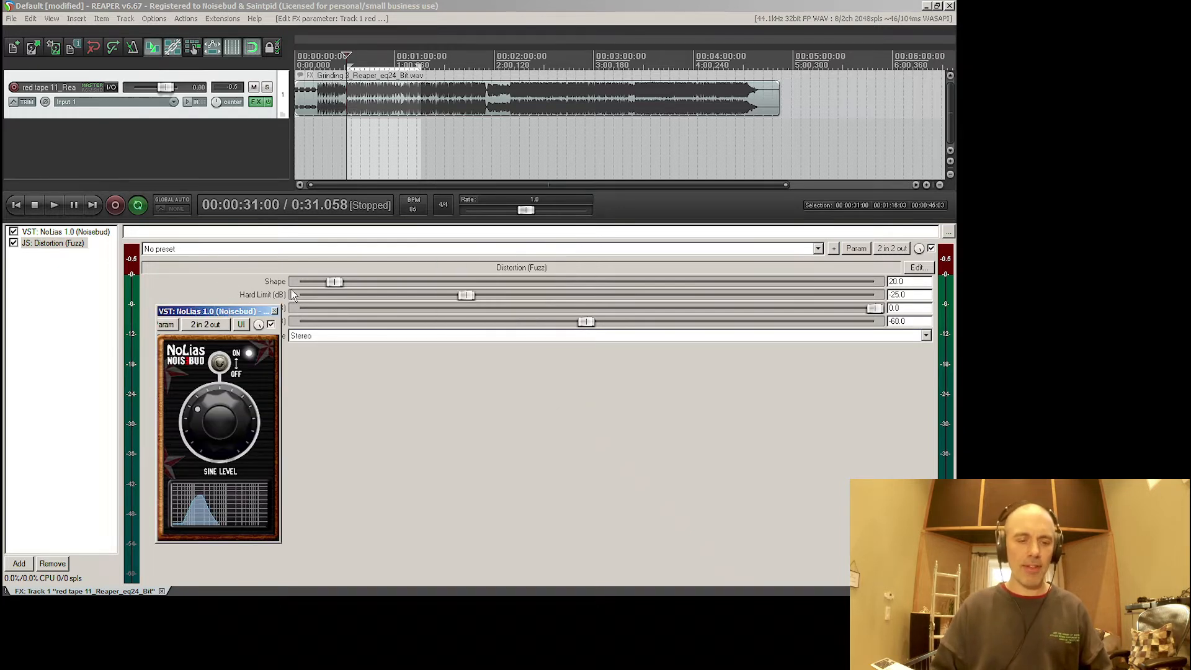
{"action": "left_click_drag", "start_coordinate": [337, 286], "coordinate": [307, 285]}
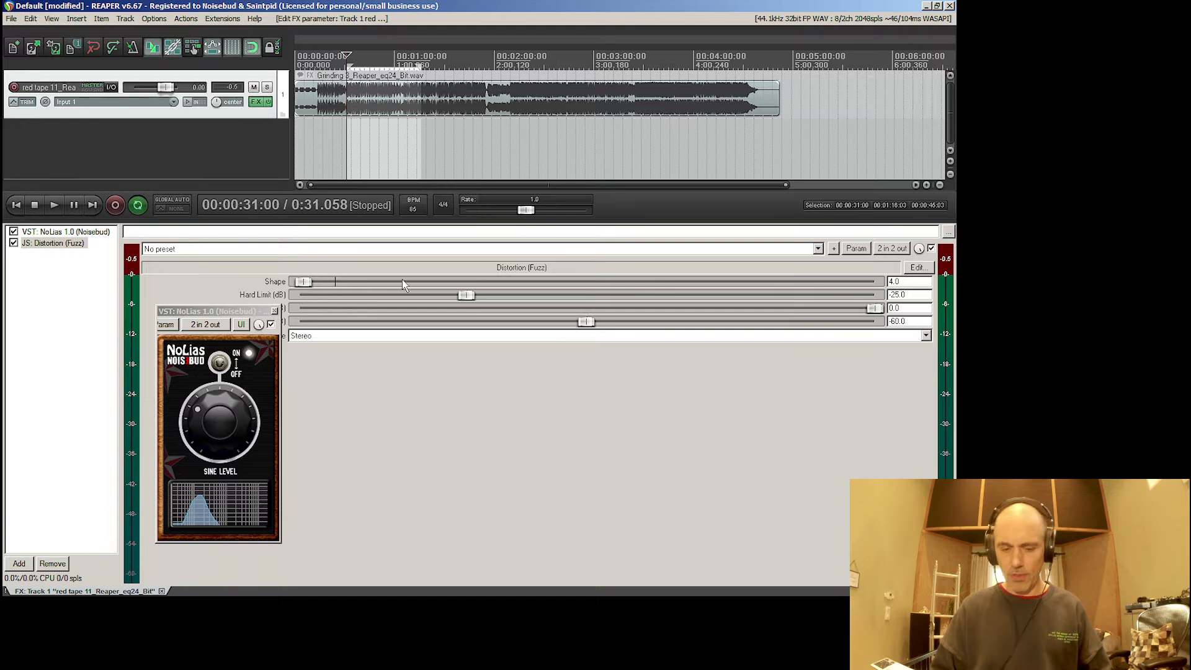
{"action": "left_click_drag", "start_coordinate": [465, 296], "coordinate": [543, 302]}
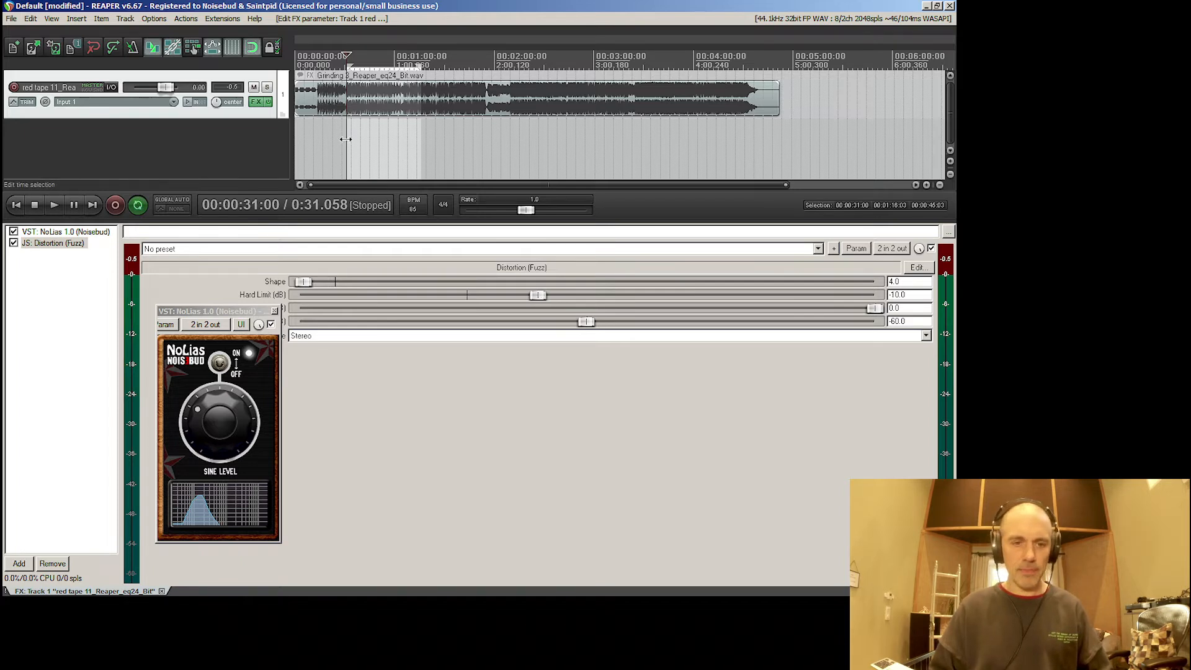
- Play the sine sweep through the softened distortion while raising the NoLias sine level slightly
{"action": "key", "text": "space"}
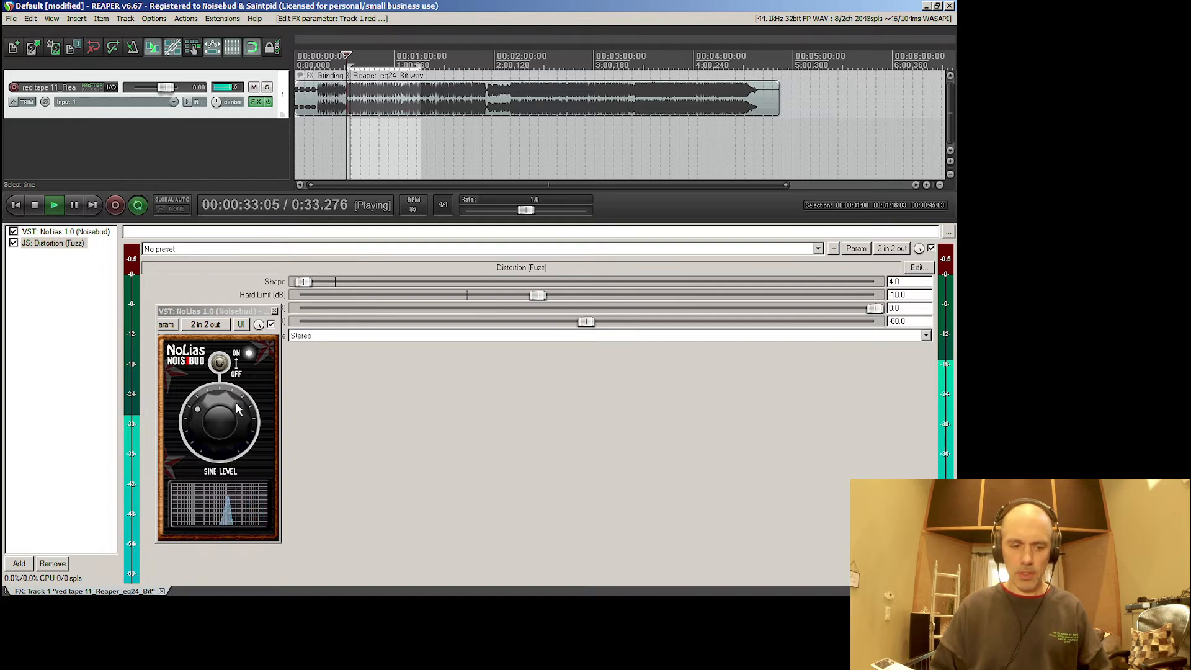
{"action": "left_click", "coordinate": [218, 418]}
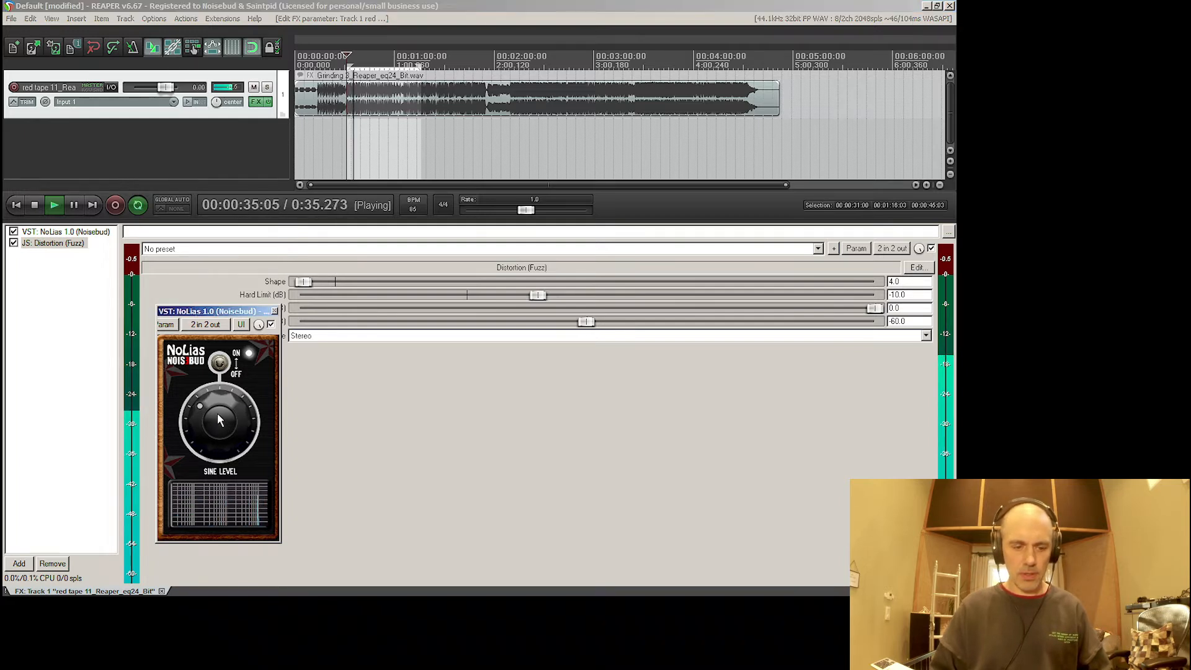
{"action": "key", "text": "space"}
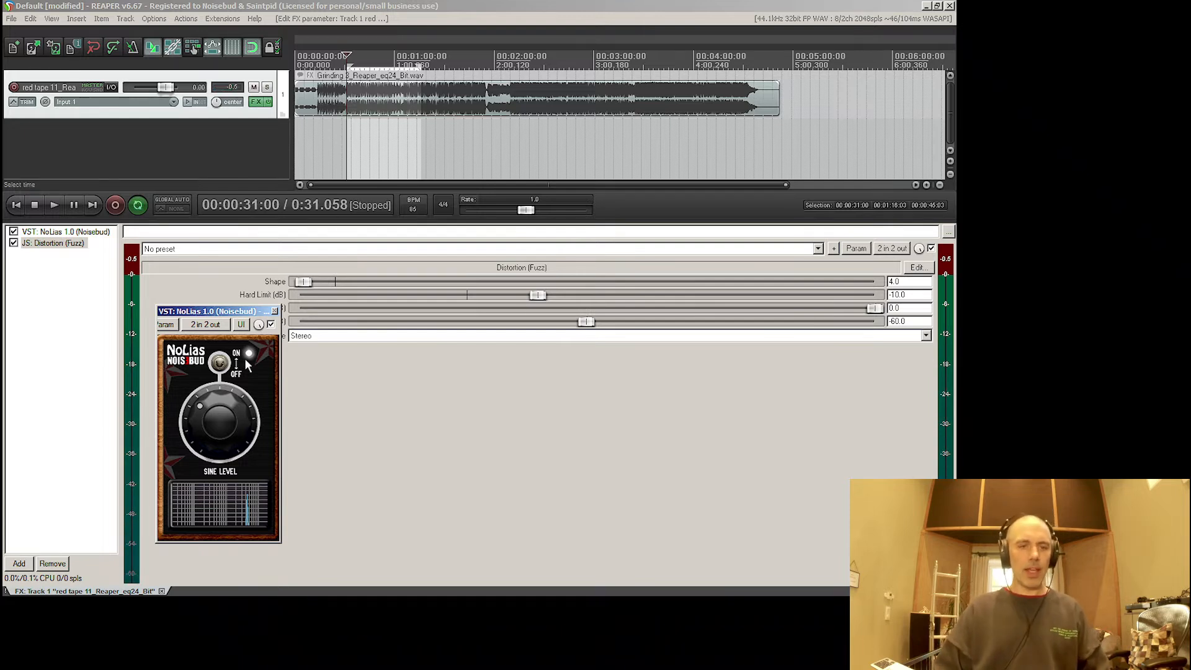
- Switch off NoLias and play the music section through the softened fuzz distortion
{"action": "left_click", "coordinate": [221, 364]}
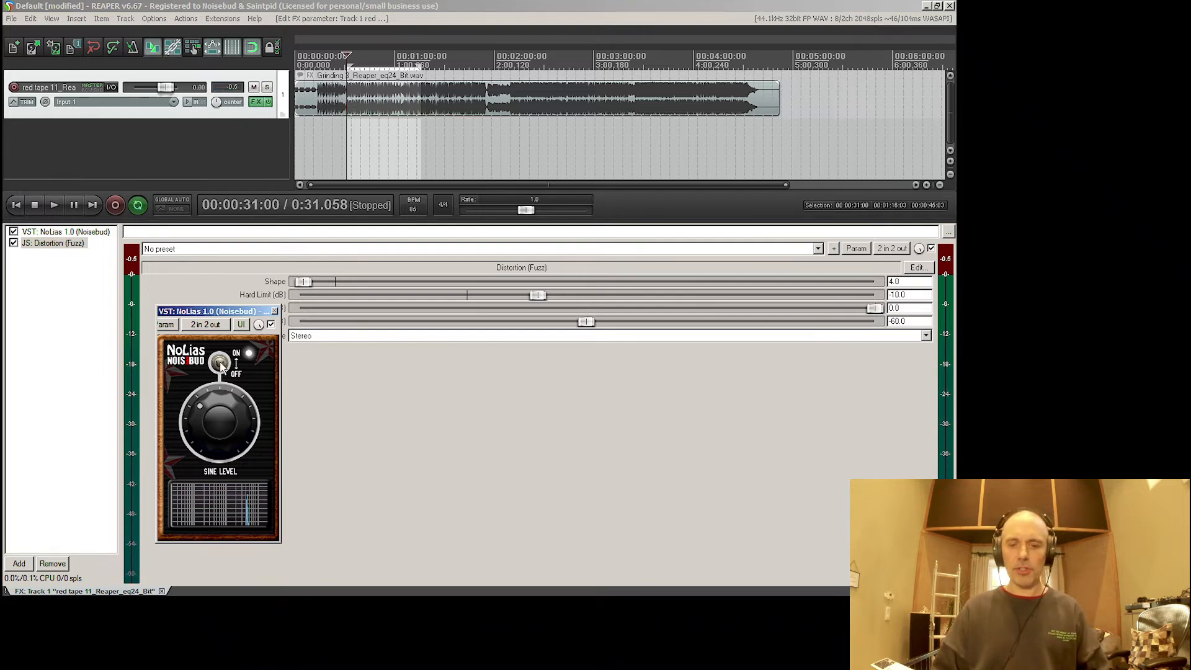
{"action": "key", "text": "space"}
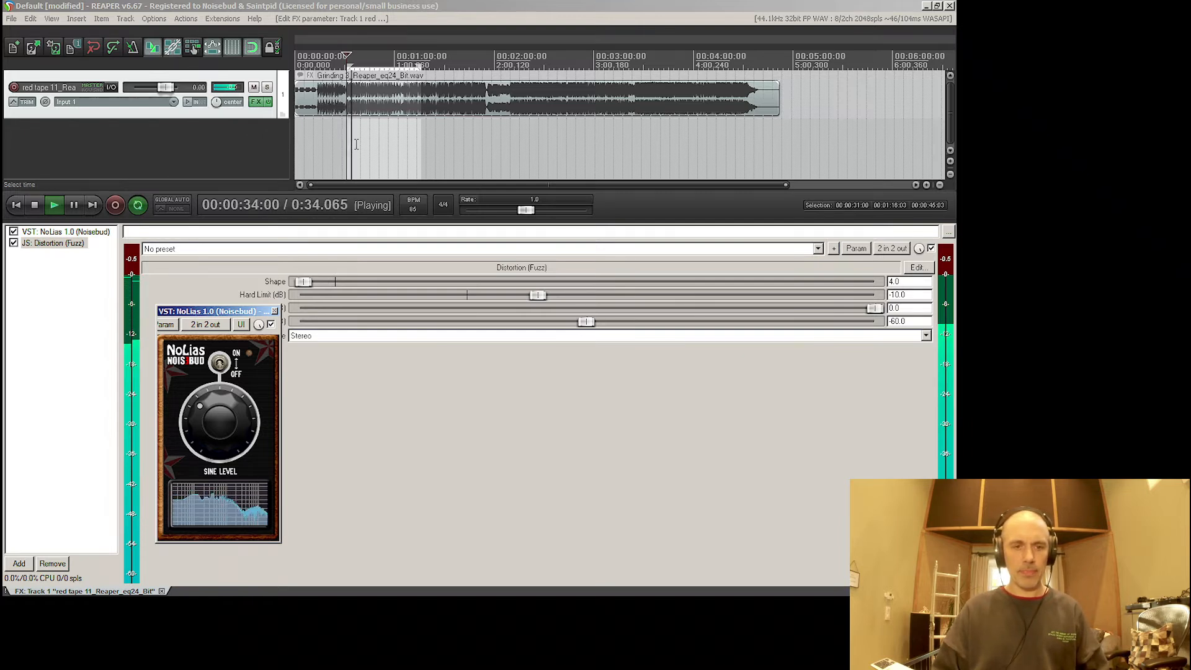
{"action": "key", "text": "space"}
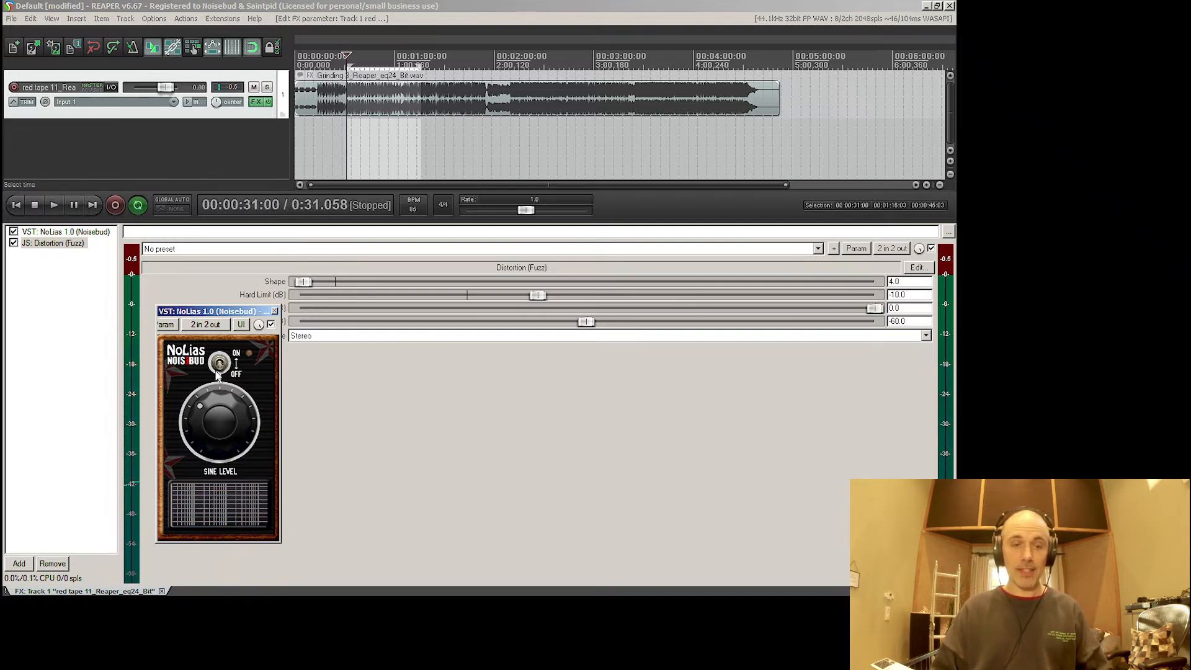
- Re-enable NoLias and briefly replay its sine sweep through the distortion at the softened settings
{"action": "left_click", "coordinate": [346, 139]}
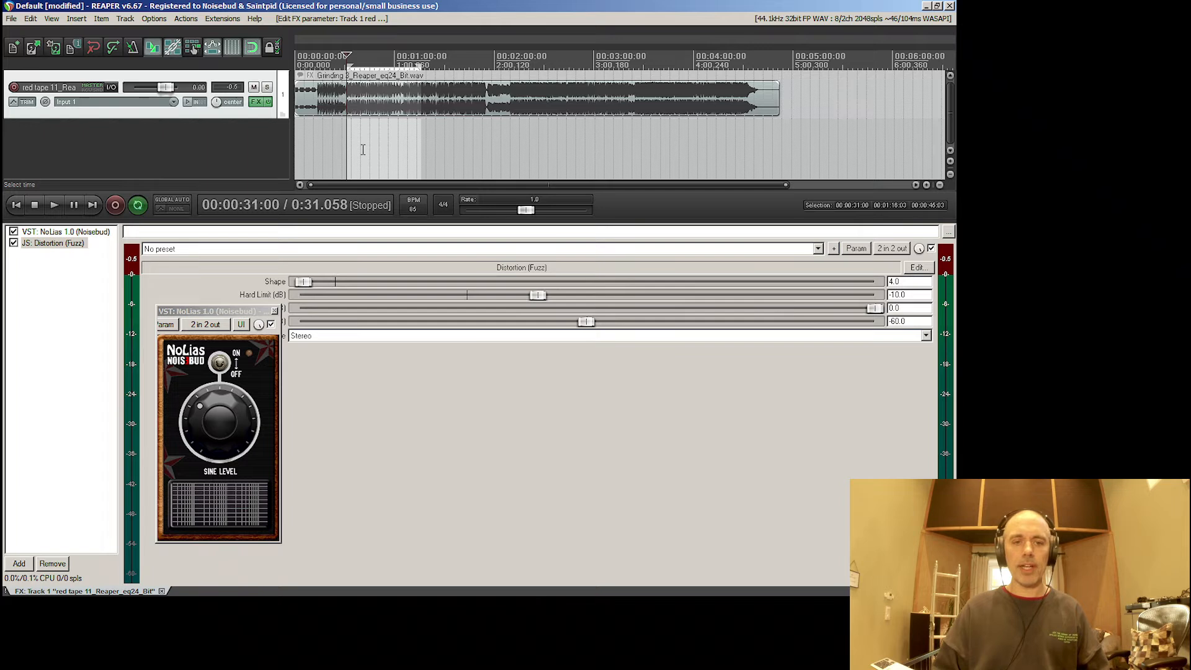
{"action": "key", "text": "space"}
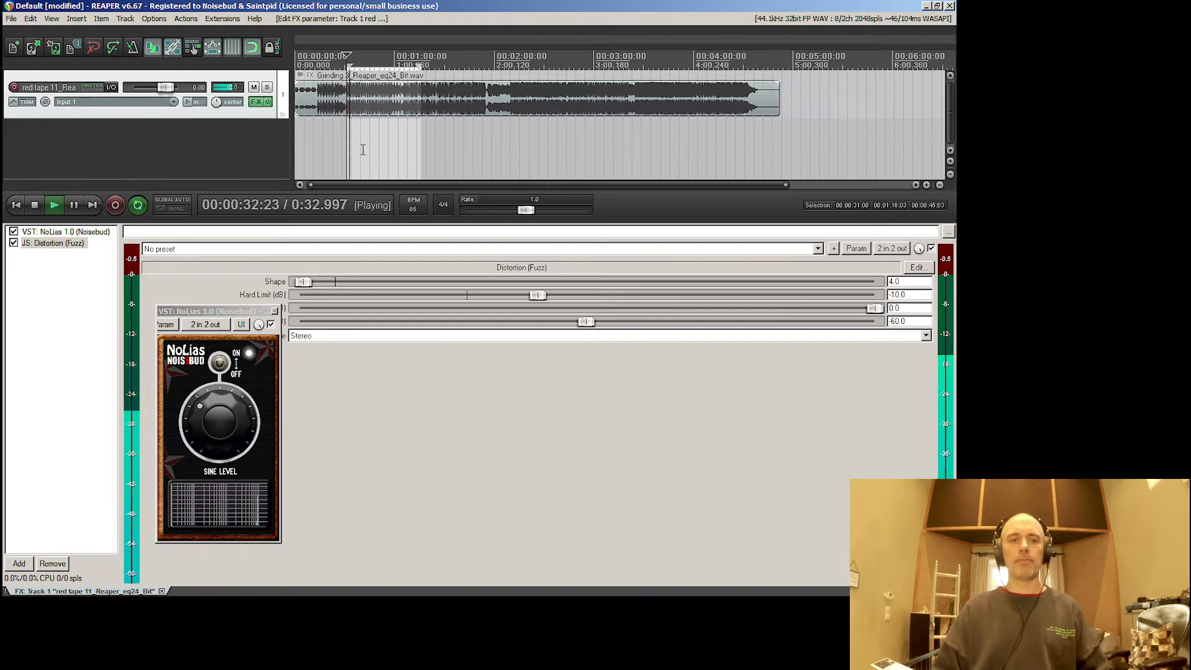
{"action": "key", "text": "space"}
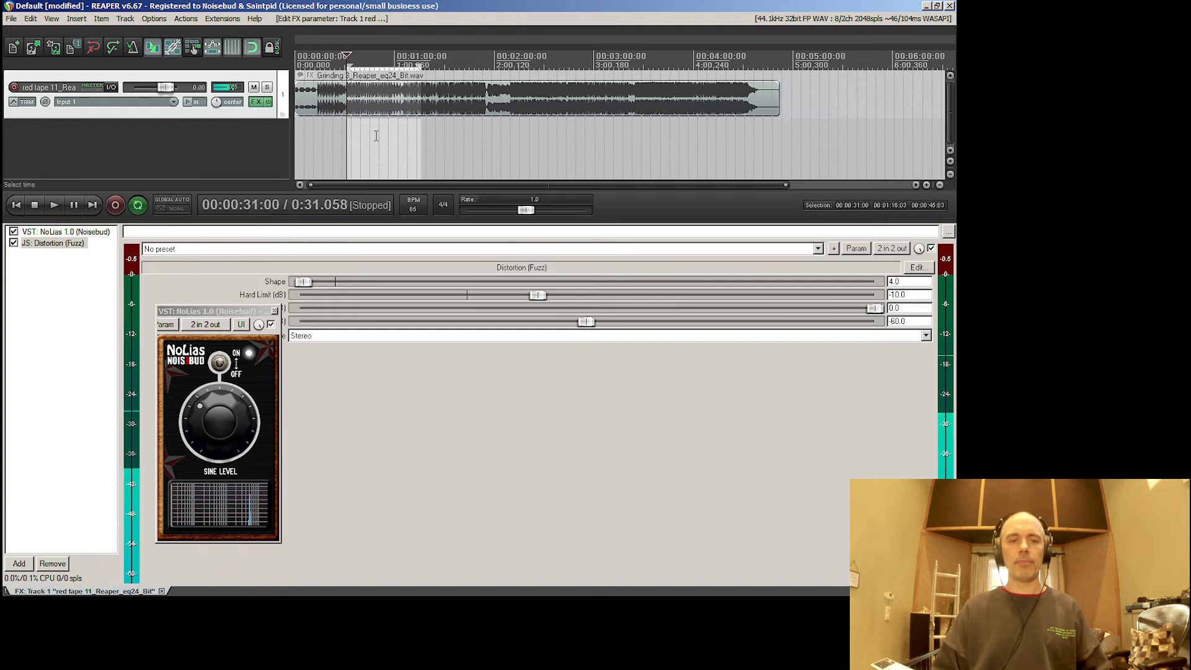
- Set the fuzz distortion's FX instance oversampling to up to 705.6k/768k and play the sine sweep through it
{"action": "left_click", "coordinate": [832, 248]}
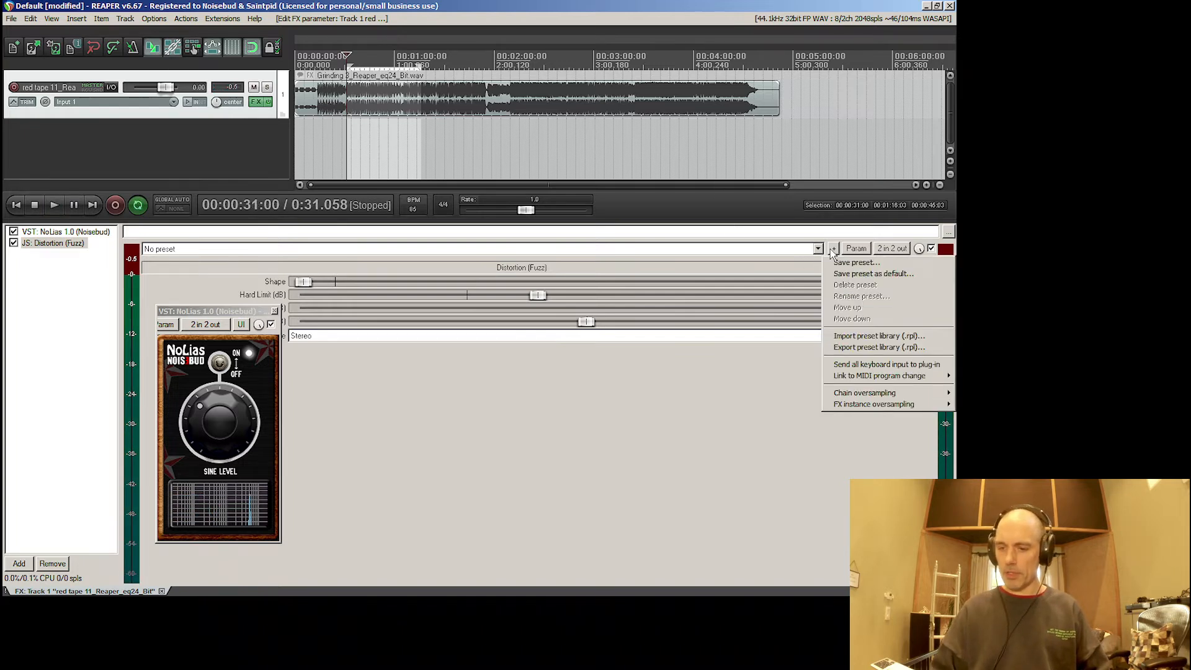
{"action": "mouse_move", "coordinate": [864, 406]}
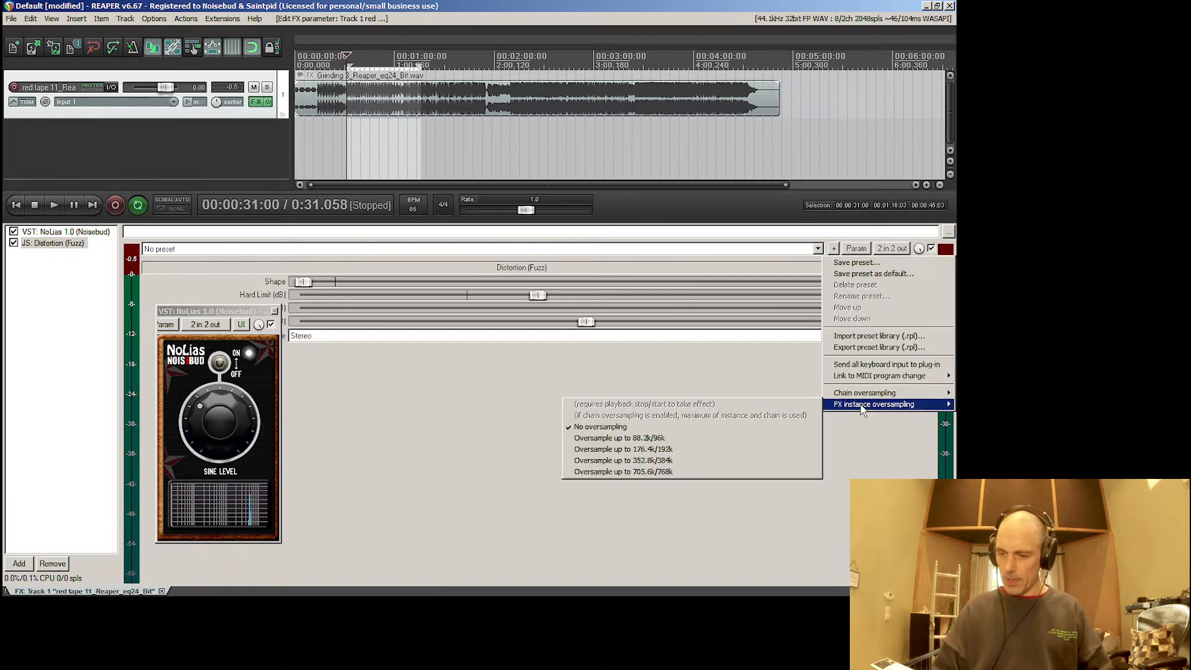
{"action": "left_click", "coordinate": [644, 473]}
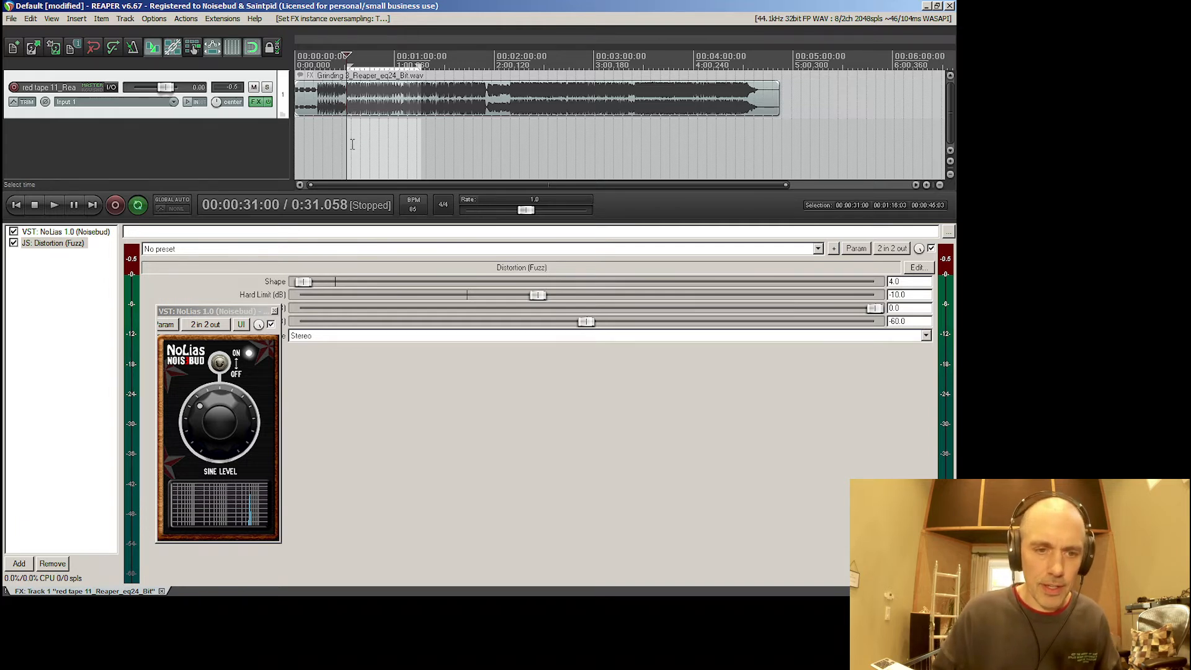
{"action": "key", "text": "space"}
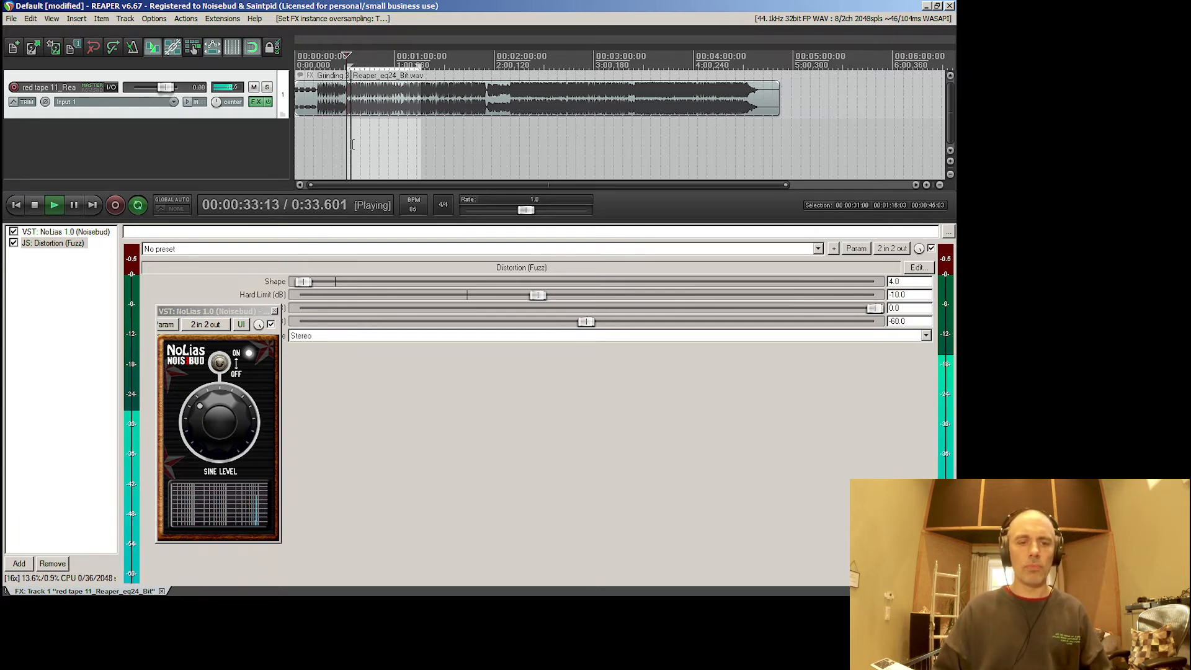
{"action": "key", "text": "space"}
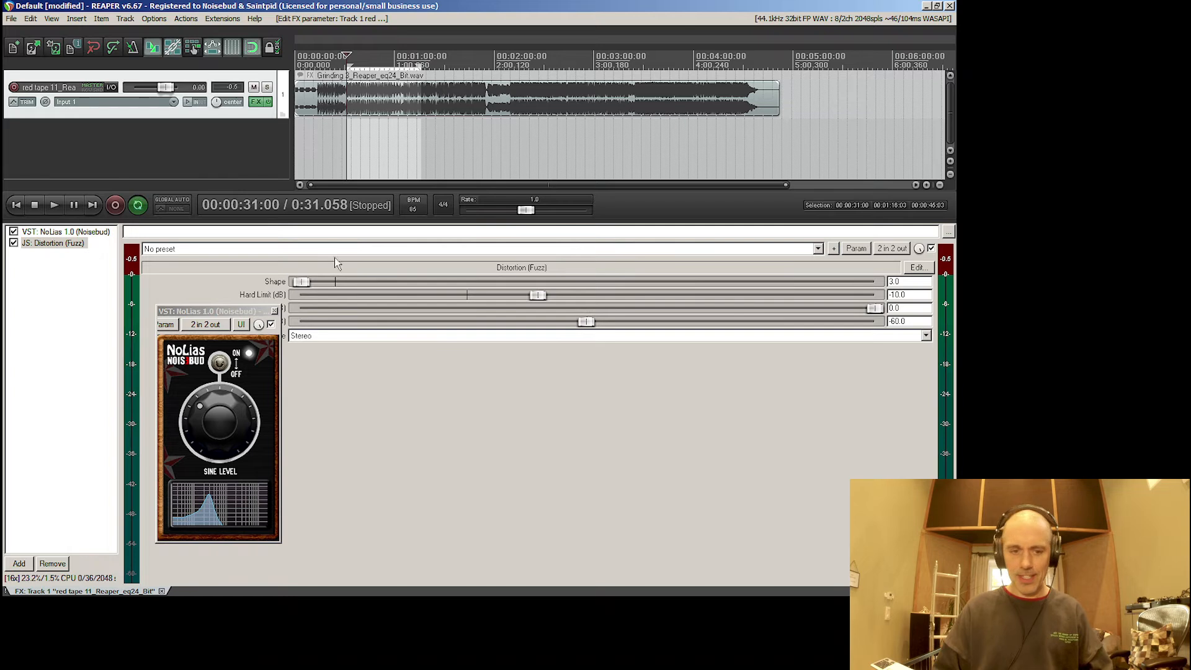
- Set the fuzz's Hard Limit to -9.0 dB, playing the oversampled sine sweep before and after the change
{"action": "key", "text": "space"}
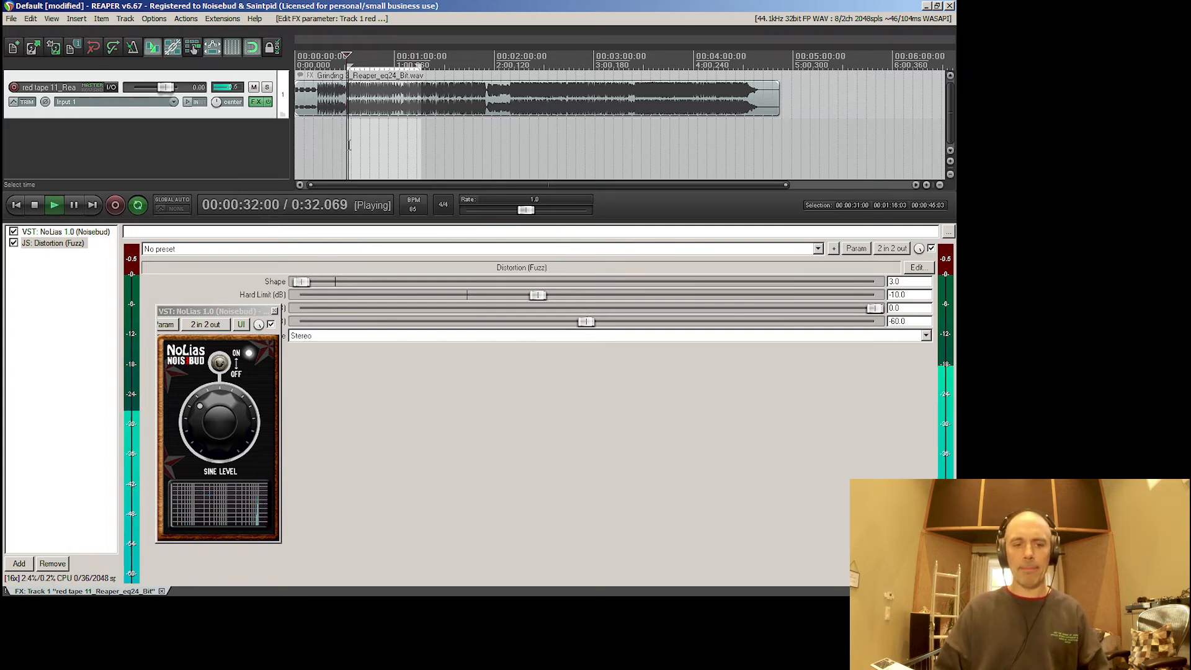
{"action": "key", "text": "space"}
{"action": "left_click_drag", "start_coordinate": [539, 295], "coordinate": [545, 295]}
{"action": "key", "text": "space"}
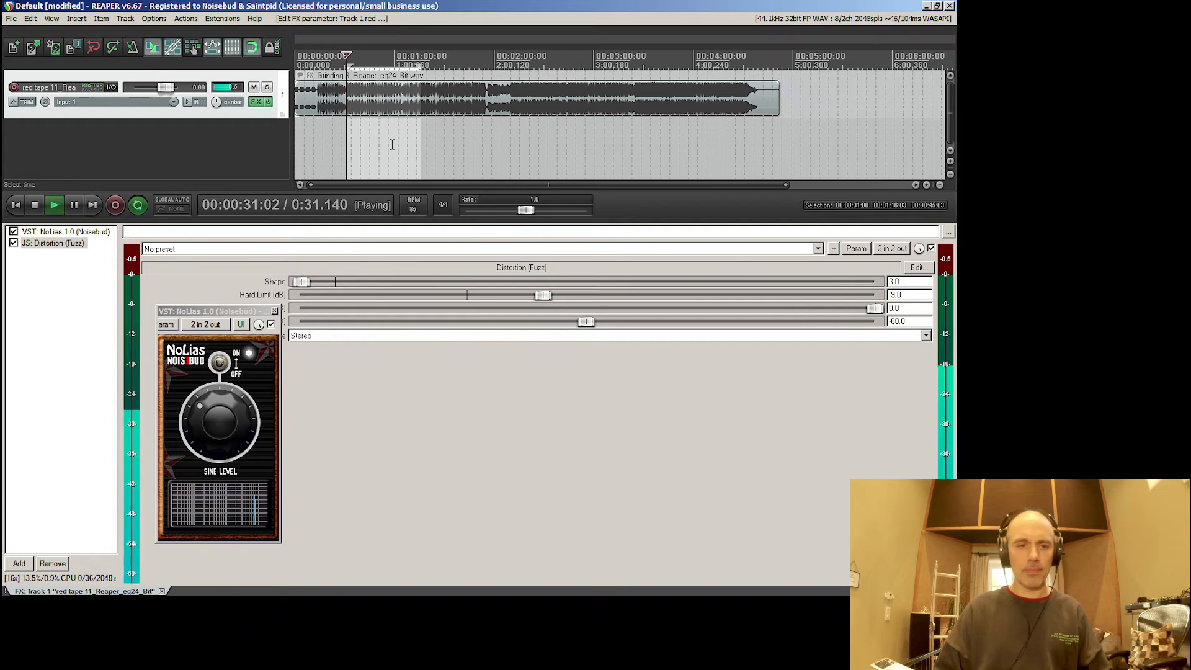
{"action": "key", "text": "space"}
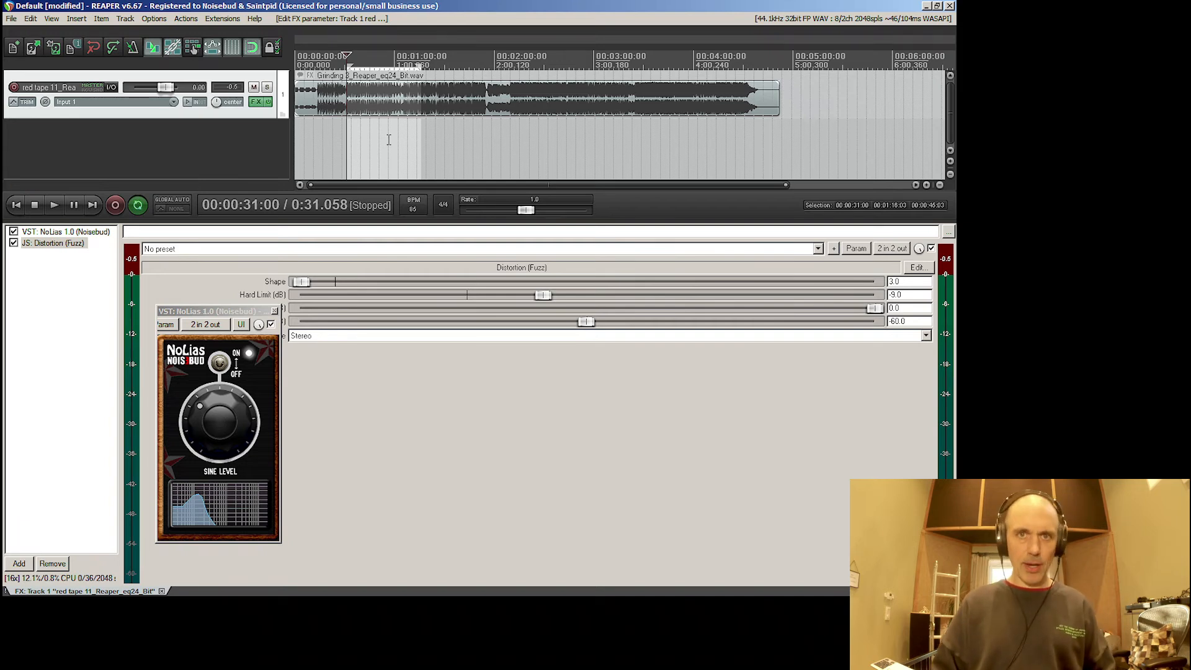
{"action": "key", "text": "space"}
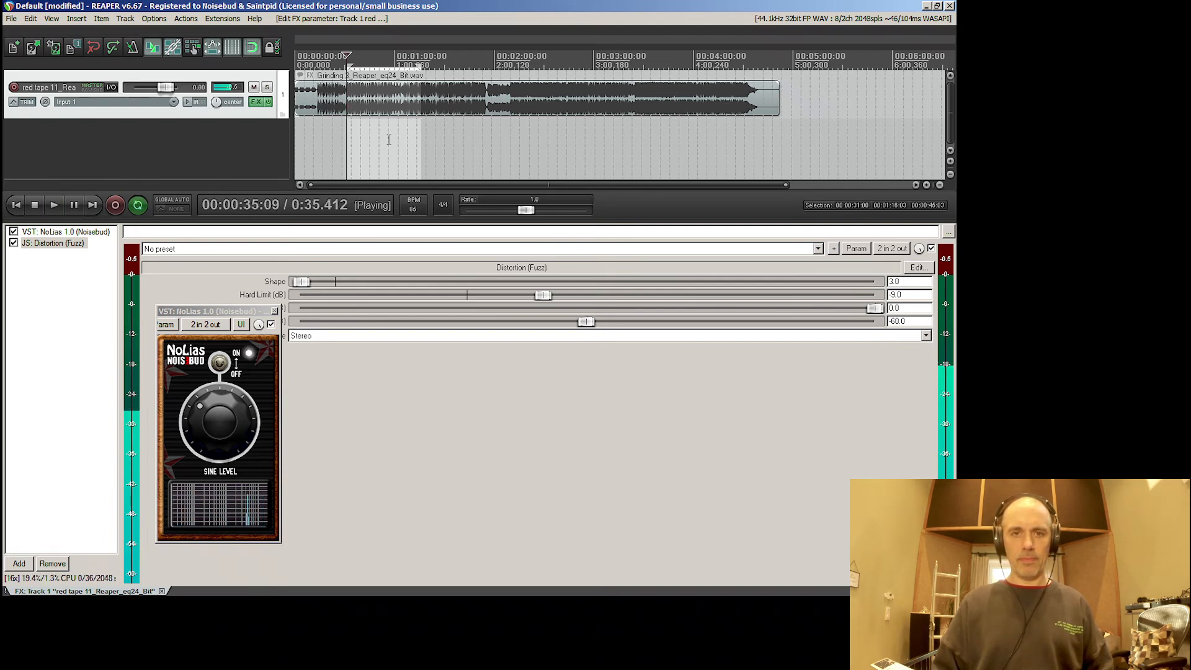
{"action": "key", "text": "space"}
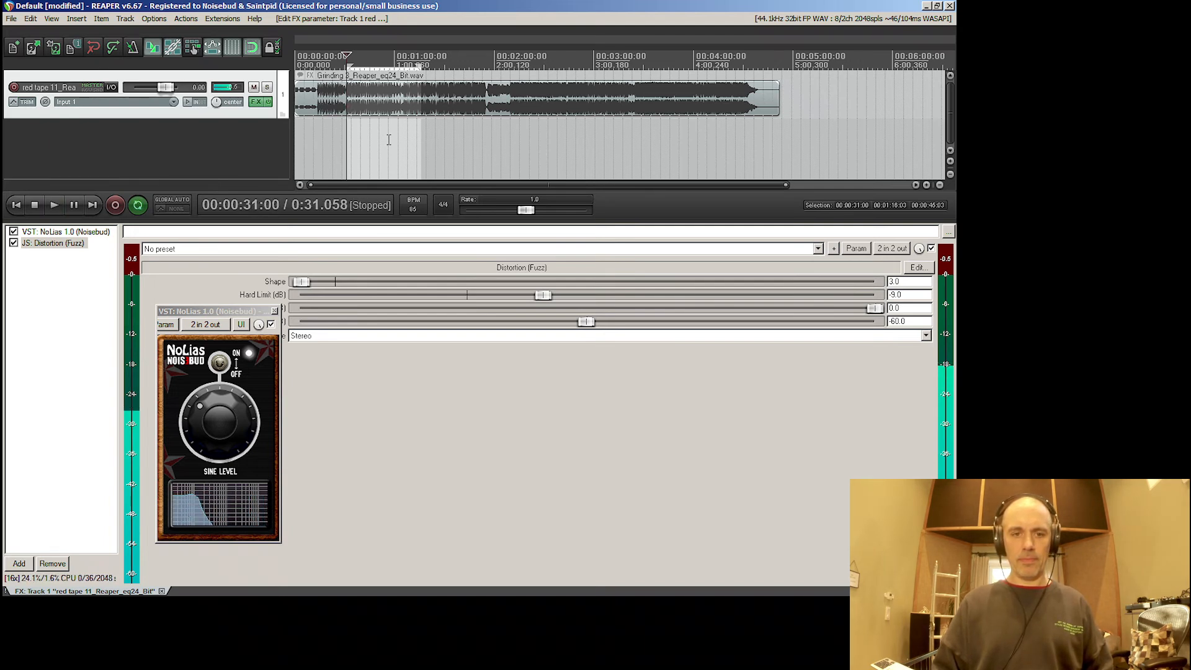
- Switch off NoLias and play the music section through the oversampled fuzz distortion
{"action": "left_click", "coordinate": [225, 367]}
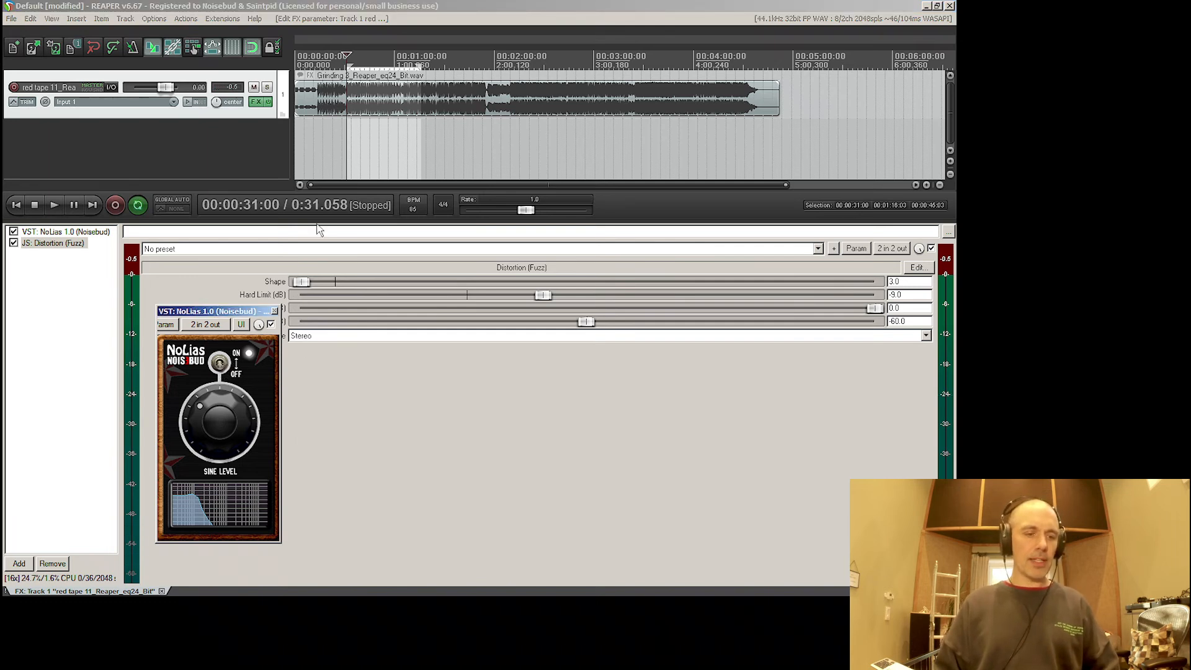
{"action": "left_click", "coordinate": [346, 138]}
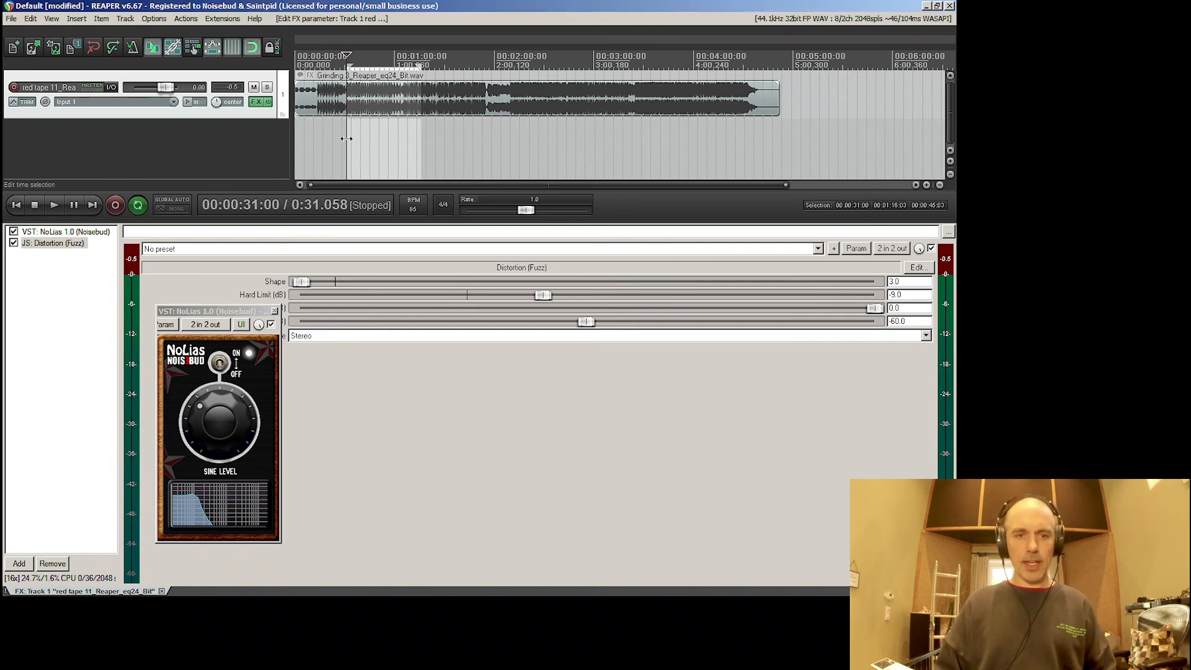
{"action": "key", "text": "space"}
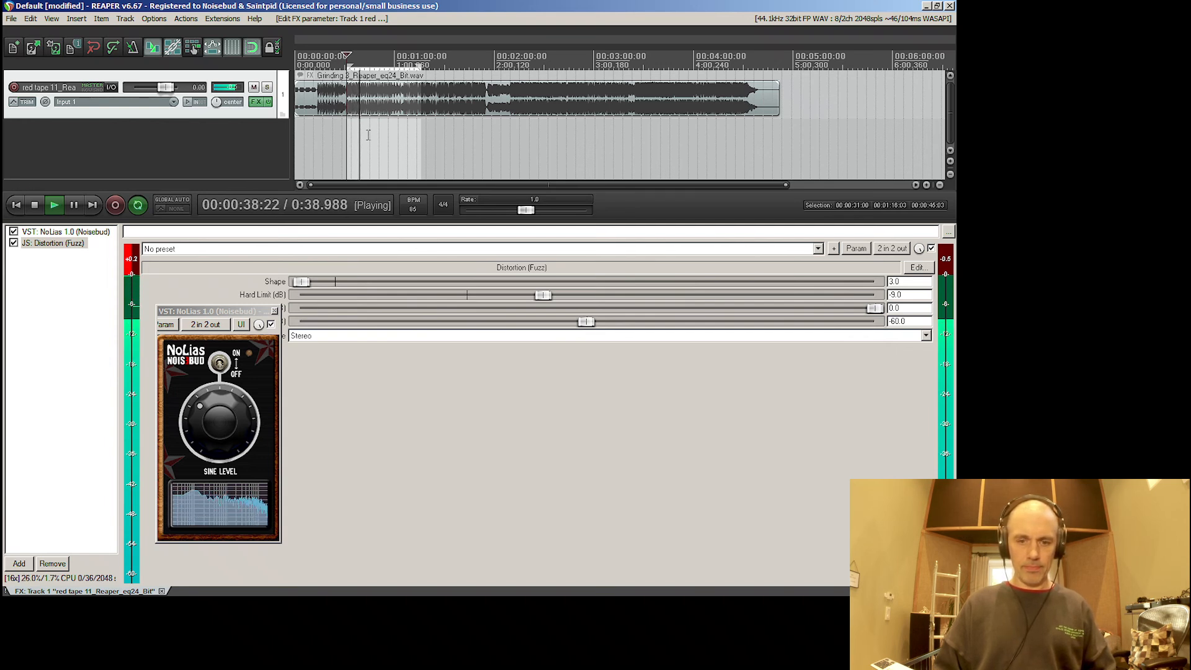
{"action": "key", "text": "space"}
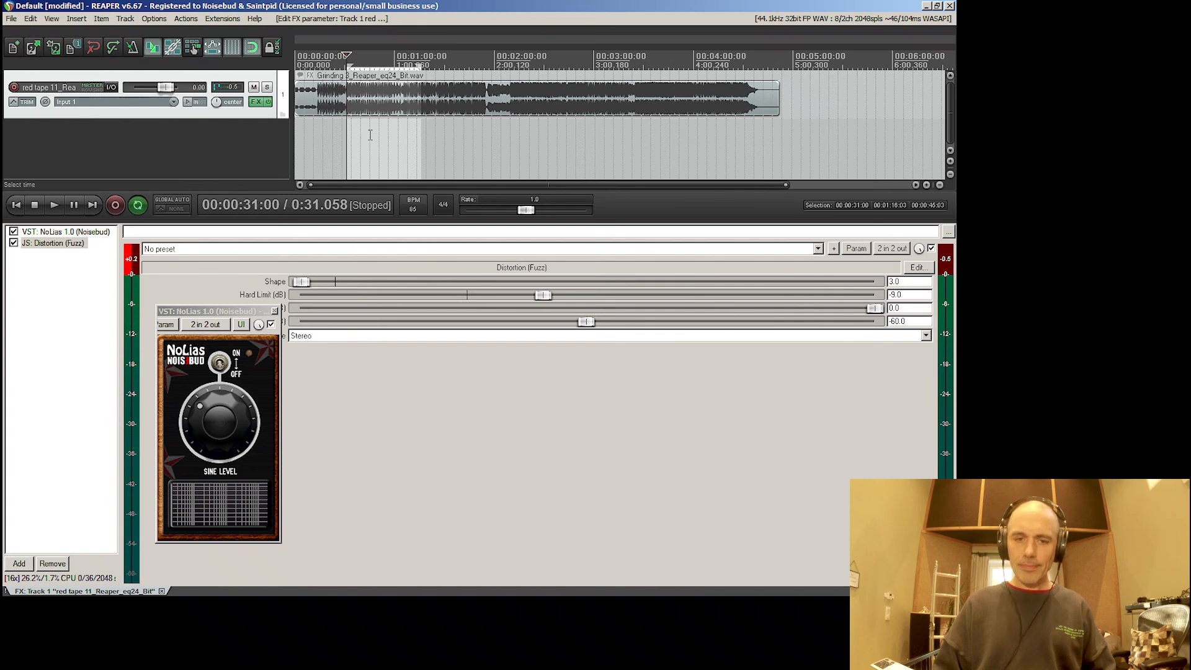
{"action": "left_click", "coordinate": [382, 144]}
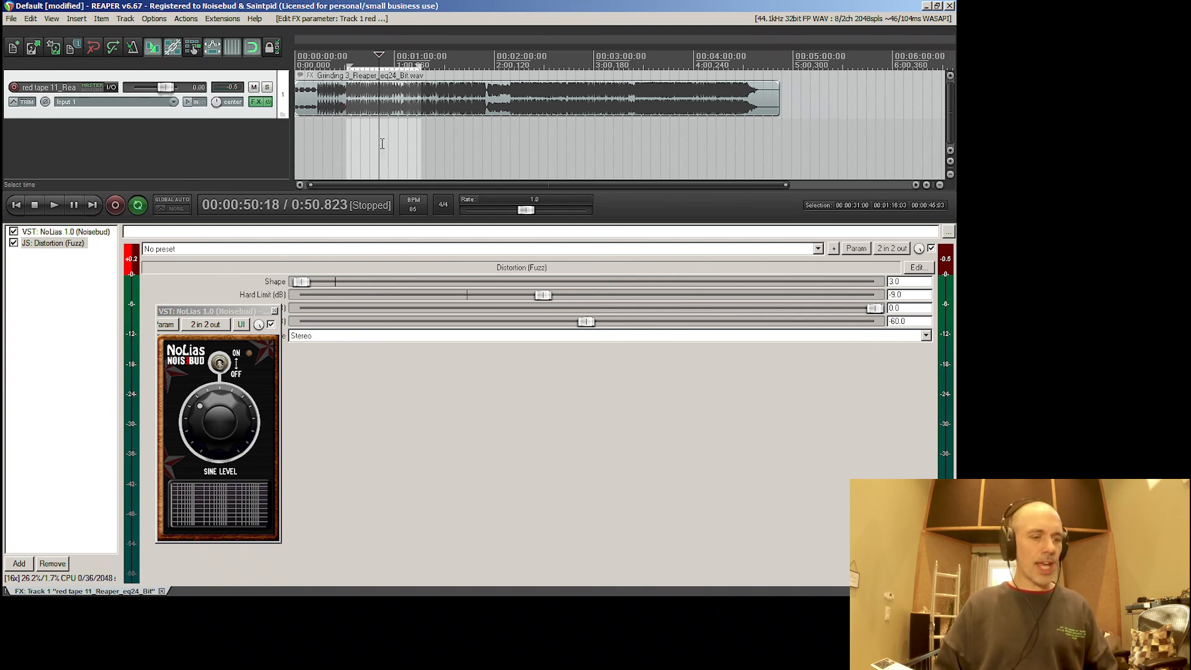